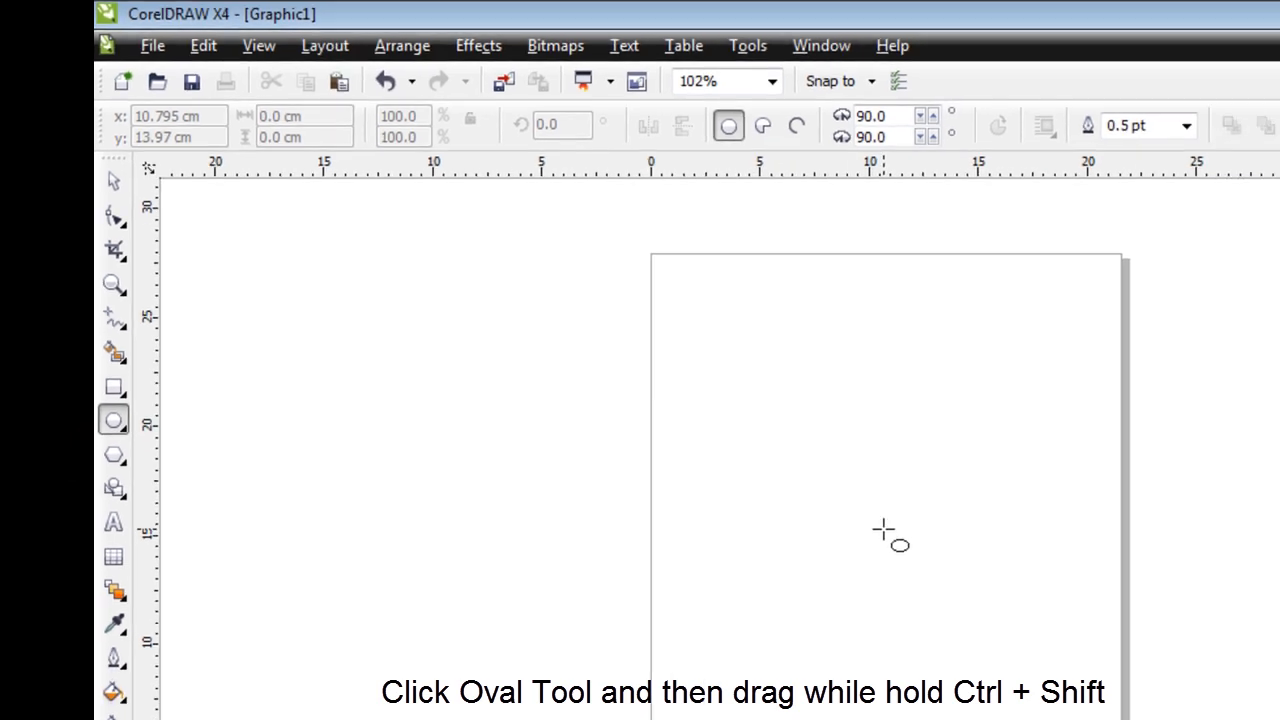
Draw a circle about 20.1 cm in diameter, roughly centred across the page's width.
{"action": "left_click_drag", "start_coordinate": [727, 435], "coordinate": [813, 617]}
{"action": "key", "text": "ctrl+b"}
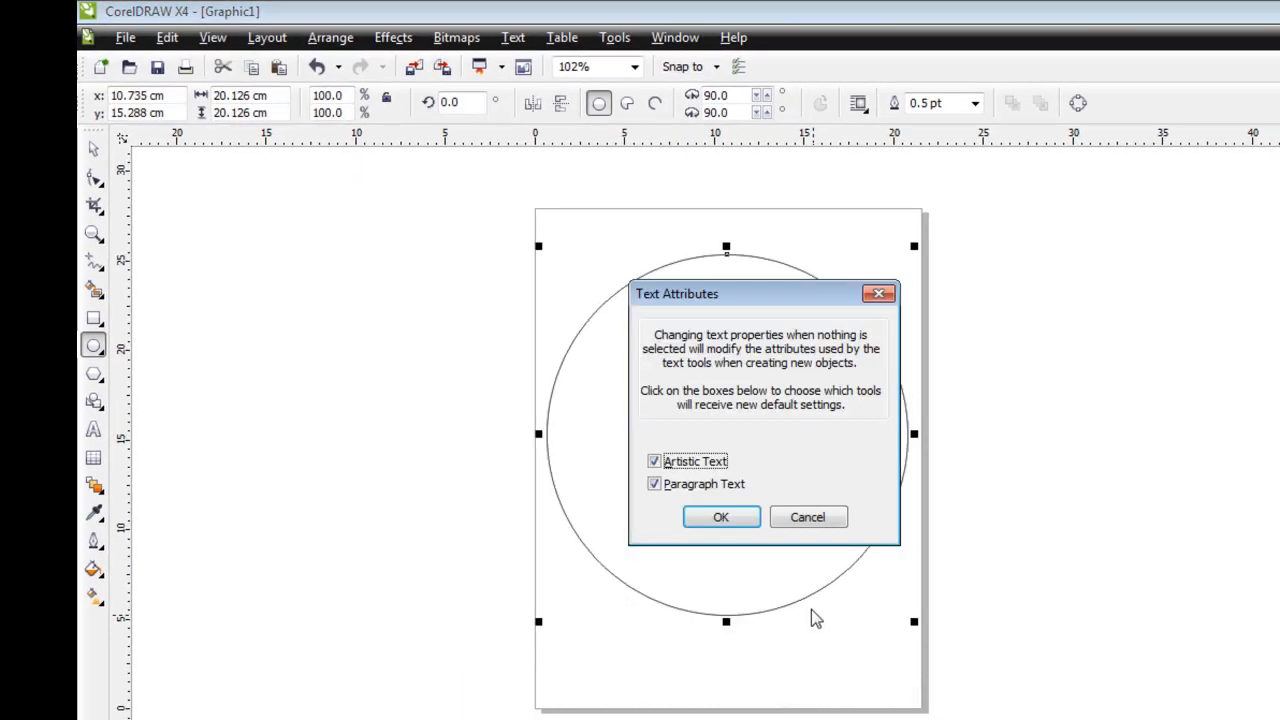
{"action": "left_click", "coordinate": [797, 518]}
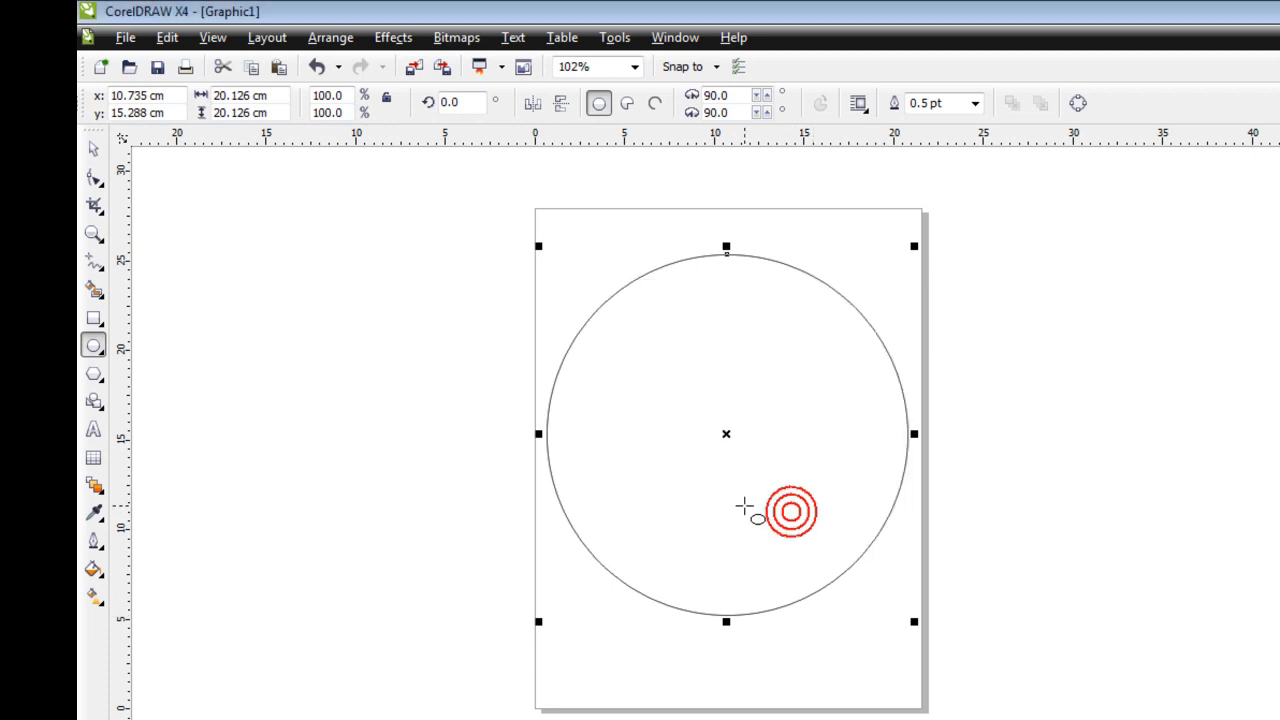
{"action": "left_click", "coordinate": [96, 148]}
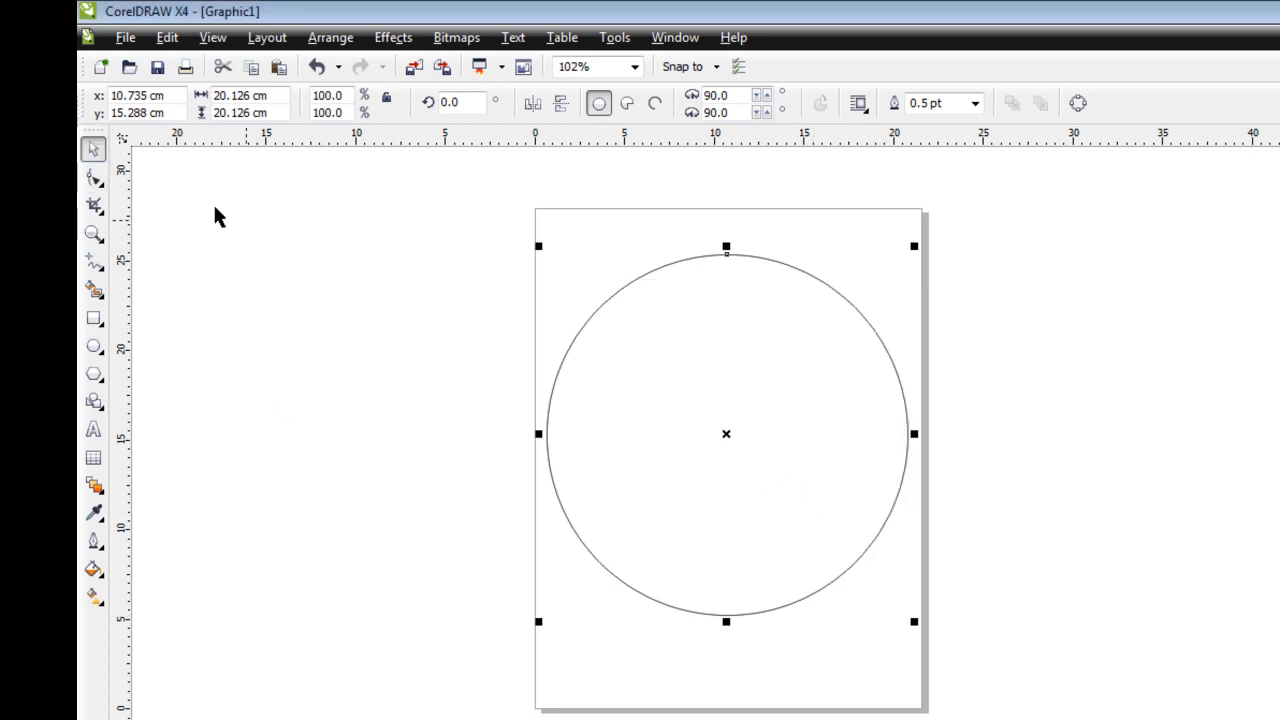
Set the circle's width and height to 20 cm each.
{"action": "left_click", "coordinate": [1068, 394]}
{"action": "left_click", "coordinate": [754, 417]}
{"action": "left_click", "coordinate": [1188, 402]}
{"action": "left_click", "coordinate": [870, 412]}
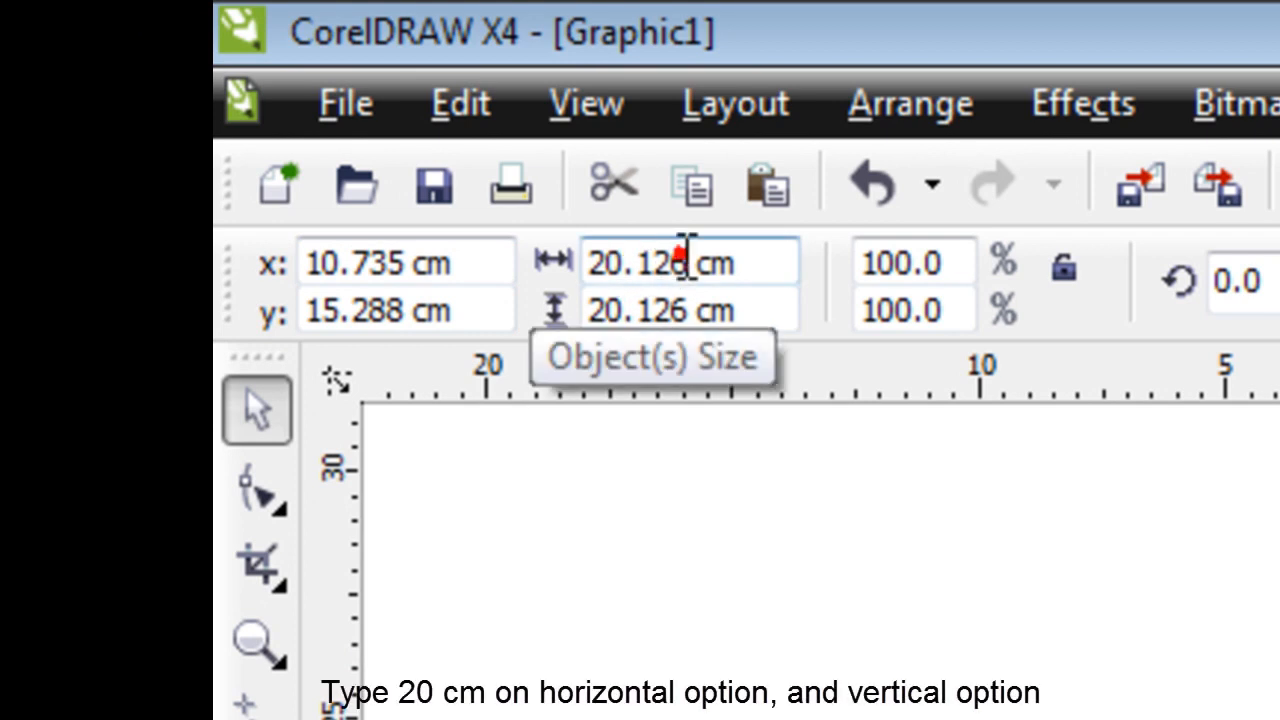
{"action": "left_click_drag", "start_coordinate": [688, 257], "coordinate": [545, 233]}
{"action": "type", "text": "20"}
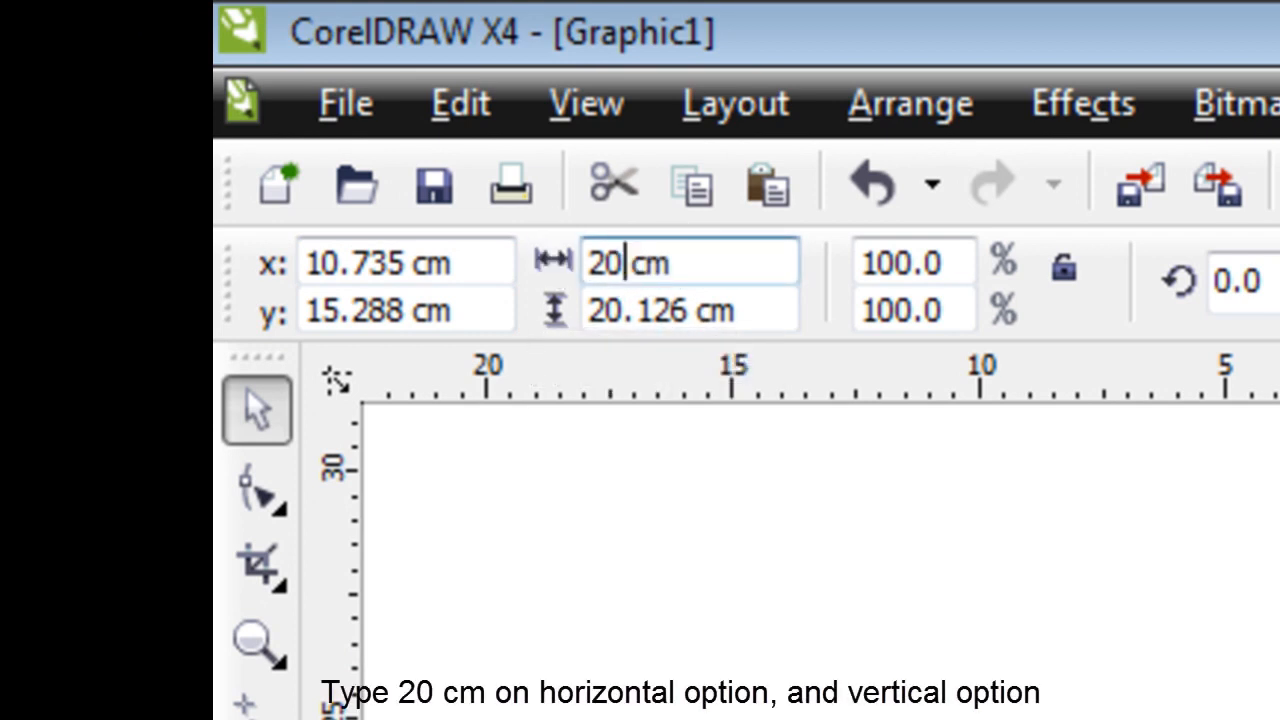
{"action": "left_click_drag", "start_coordinate": [690, 310], "coordinate": [566, 309]}
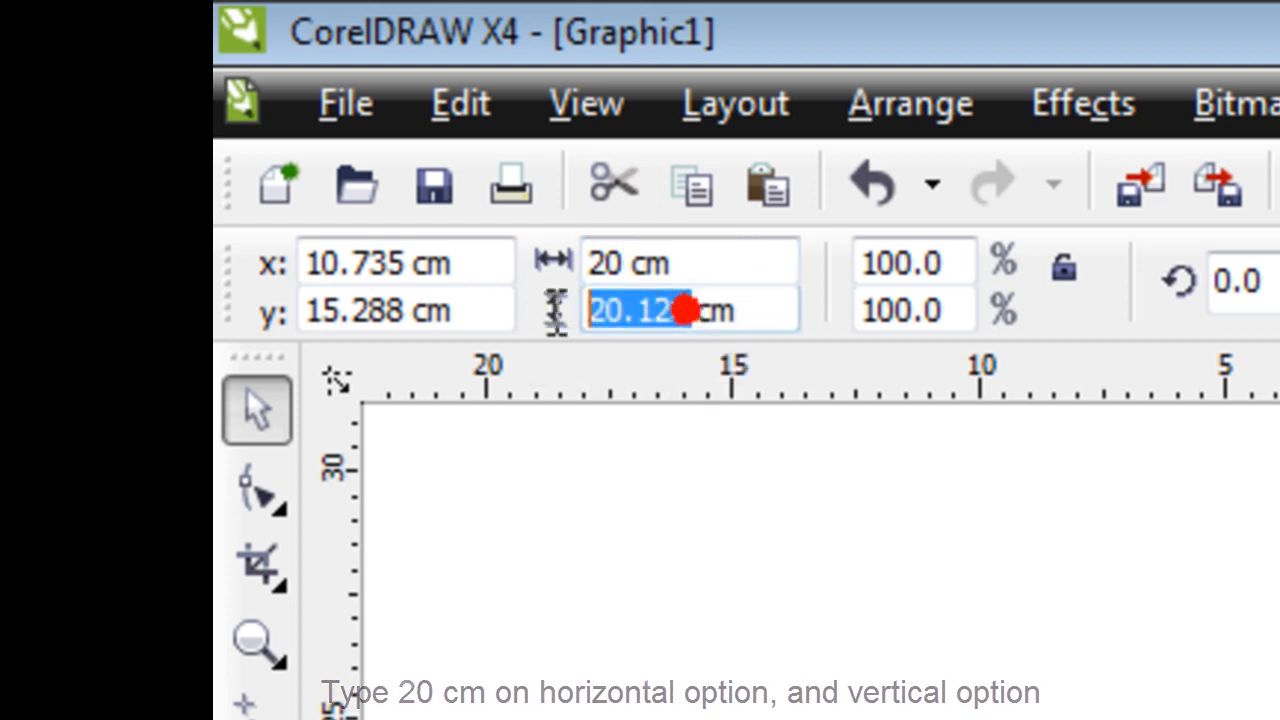
{"action": "type", "text": "20"}
{"action": "key", "text": "Return"}
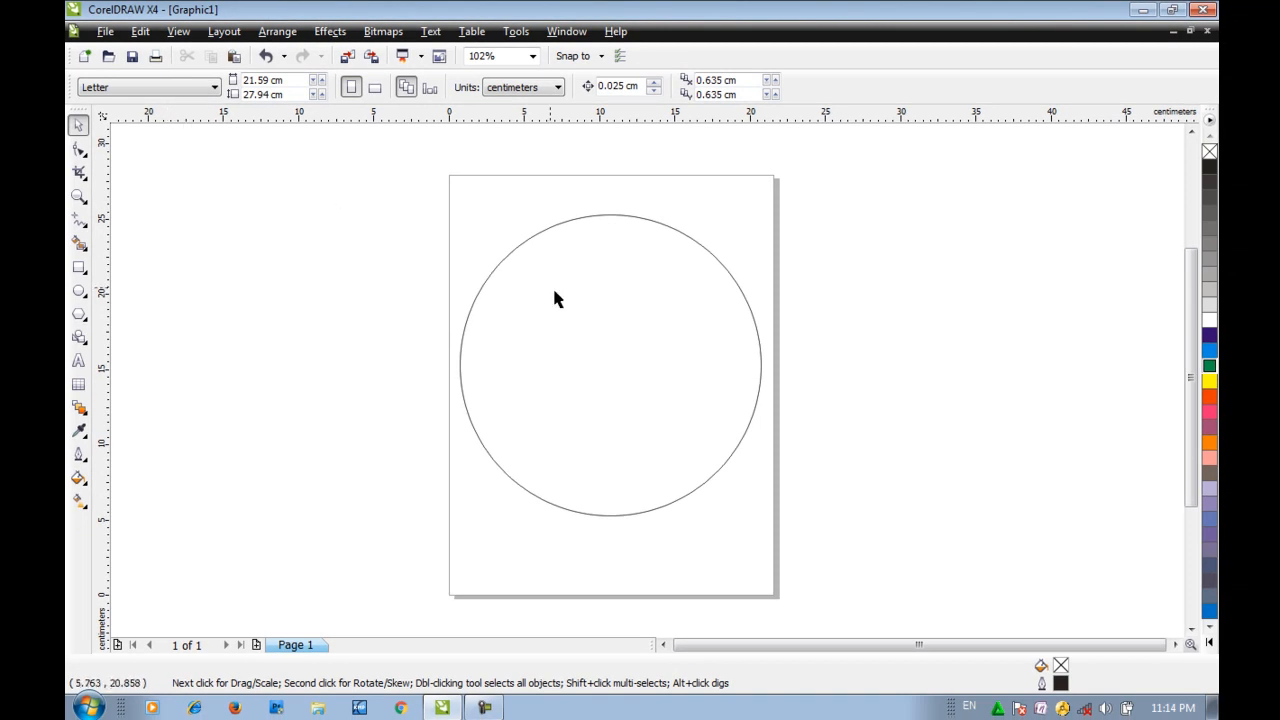
Apply an inside contour with a 2.0 cm offset and 1 step to the circle.
{"action": "left_click", "coordinate": [583, 309]}
{"action": "left_click", "coordinate": [314, 260]}
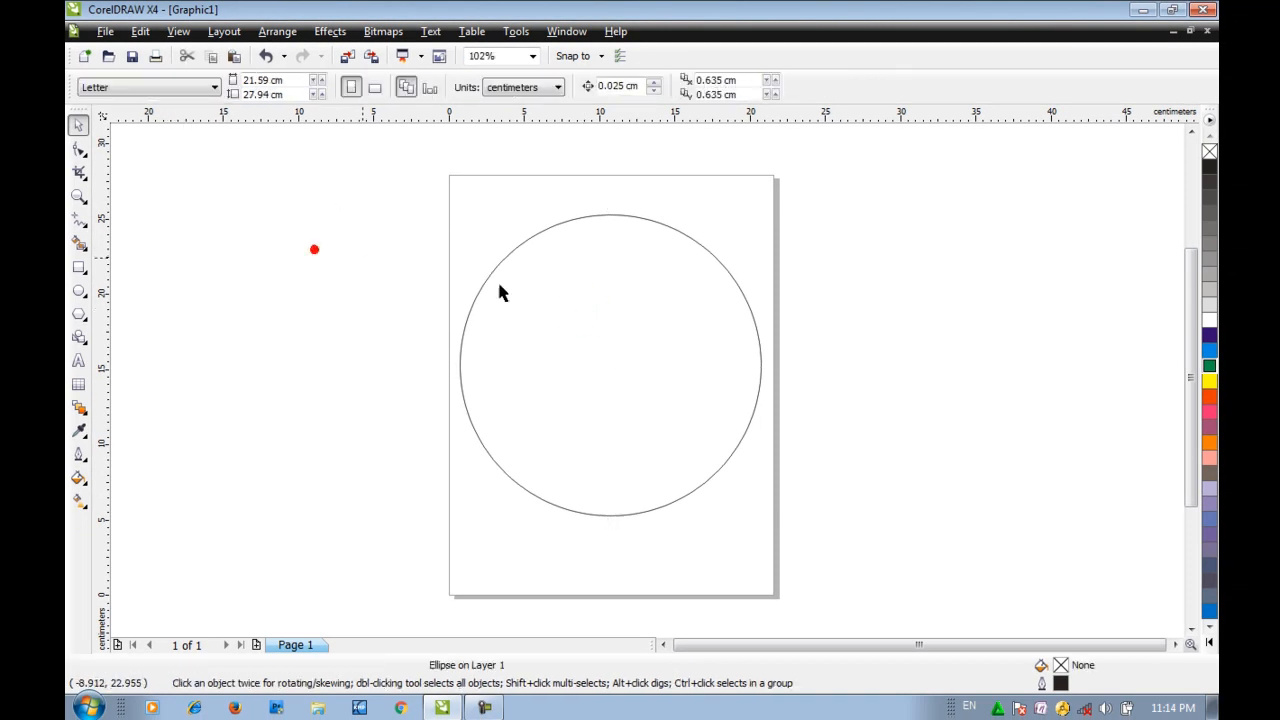
{"action": "left_click", "coordinate": [540, 283]}
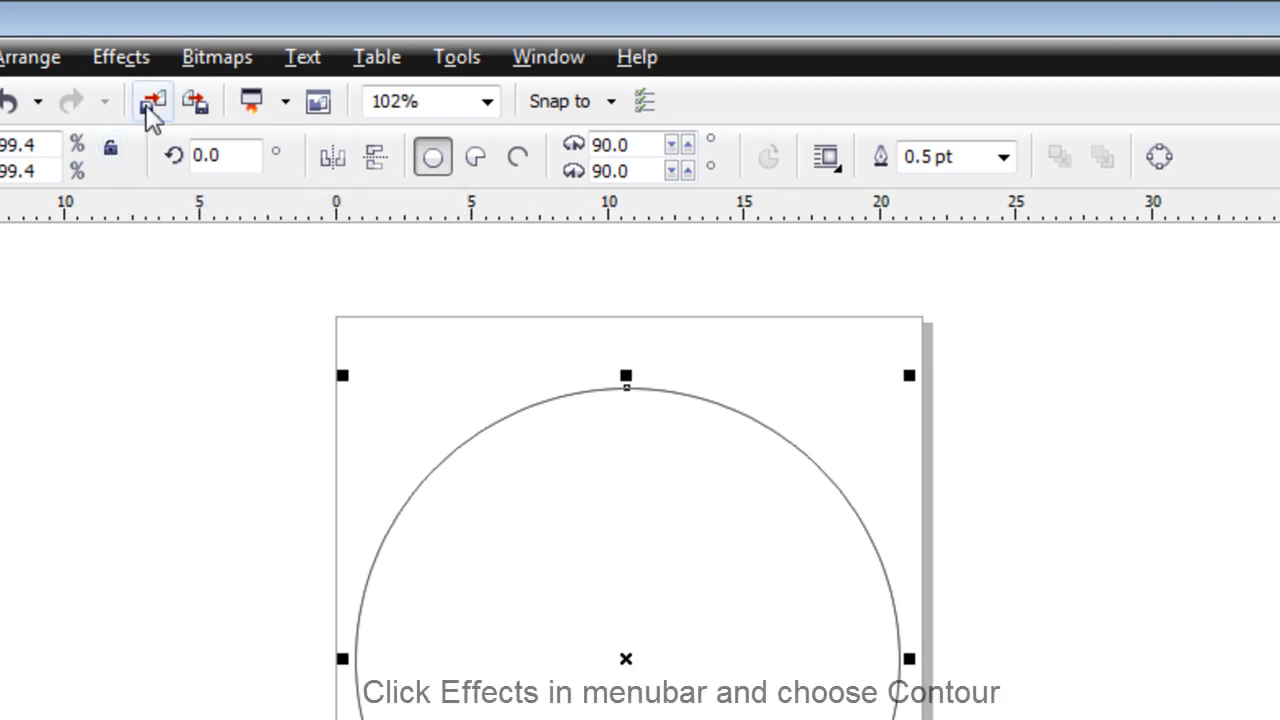
{"action": "left_click", "coordinate": [137, 58]}
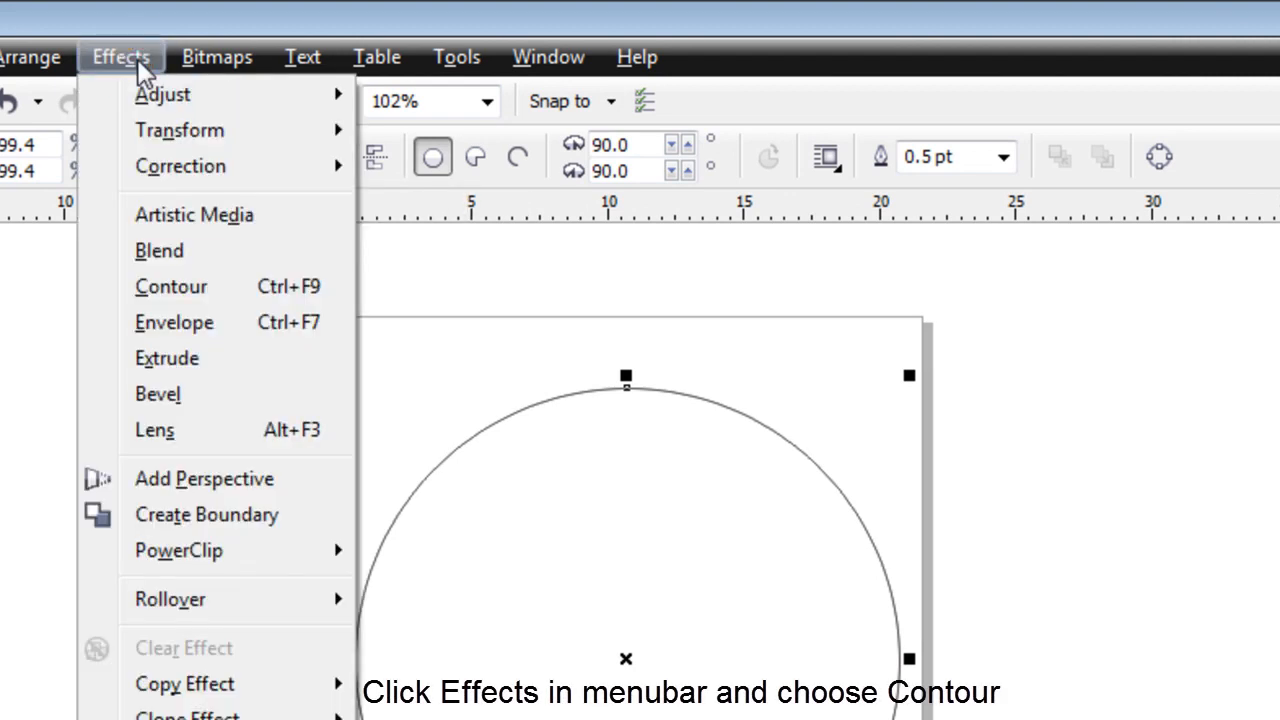
{"action": "left_click", "coordinate": [219, 290]}
{"action": "left_click", "coordinate": [1099, 514]}
{"action": "left_click", "coordinate": [675, 591]}
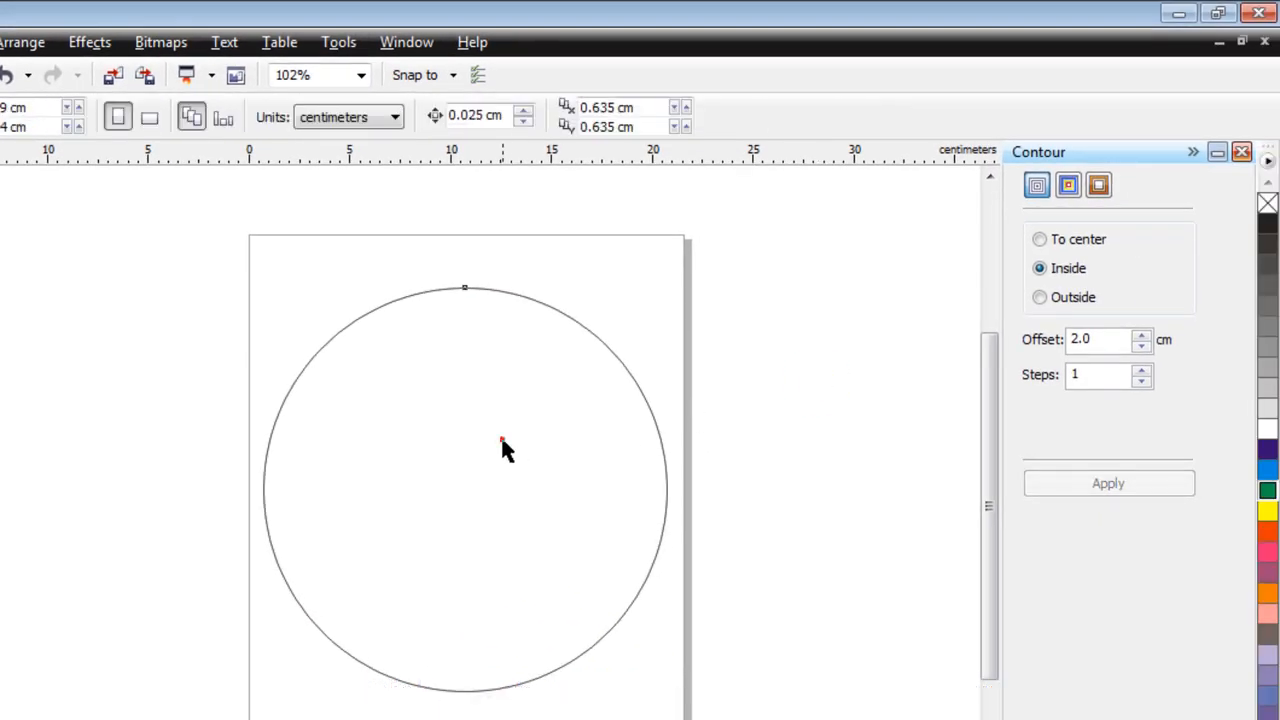
{"action": "left_click", "coordinate": [741, 345]}
{"action": "left_click", "coordinate": [574, 332]}
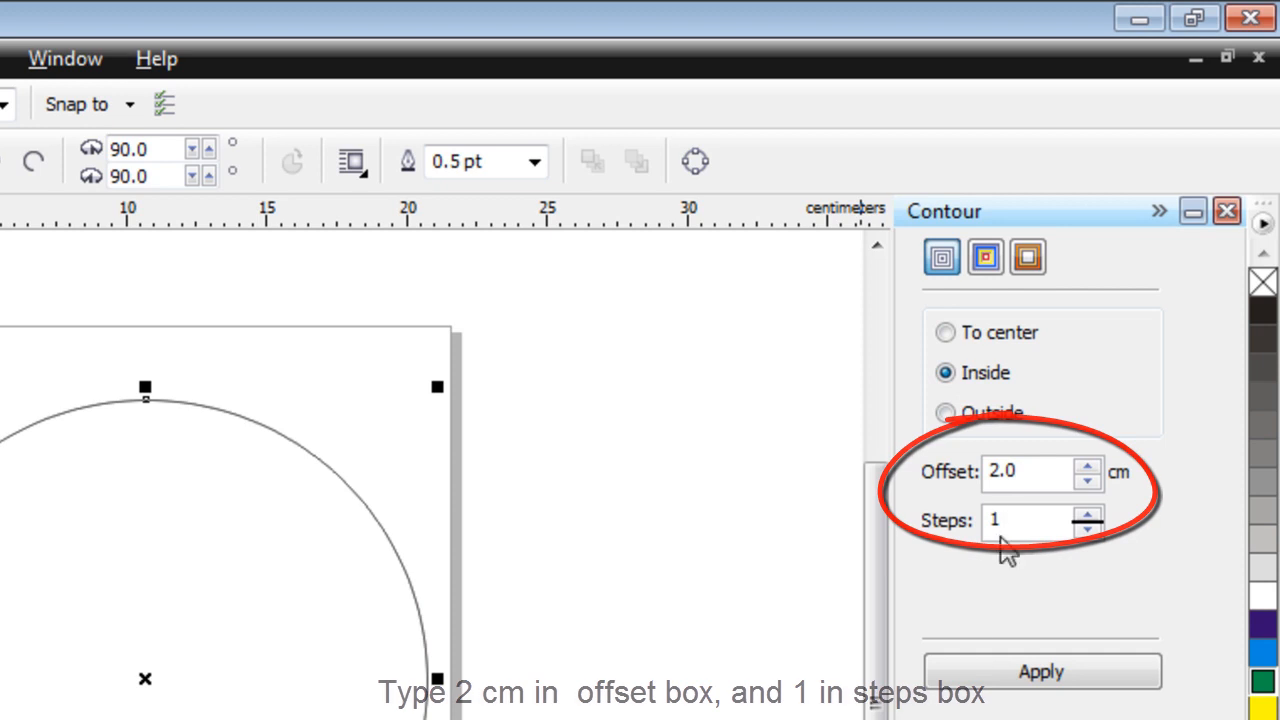
{"action": "left_click", "coordinate": [1000, 666]}
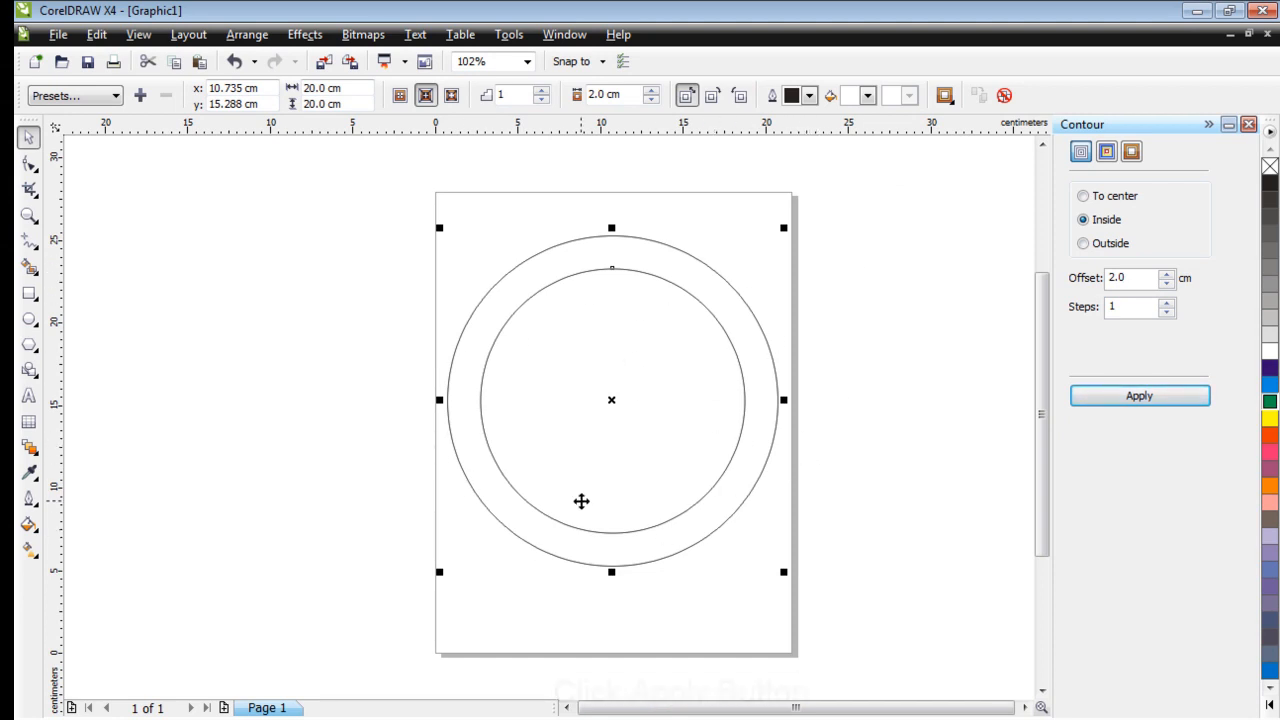
Break the 2.0 cm contour group apart into separate circles and clear the selection.
{"action": "left_click", "coordinate": [252, 36]}
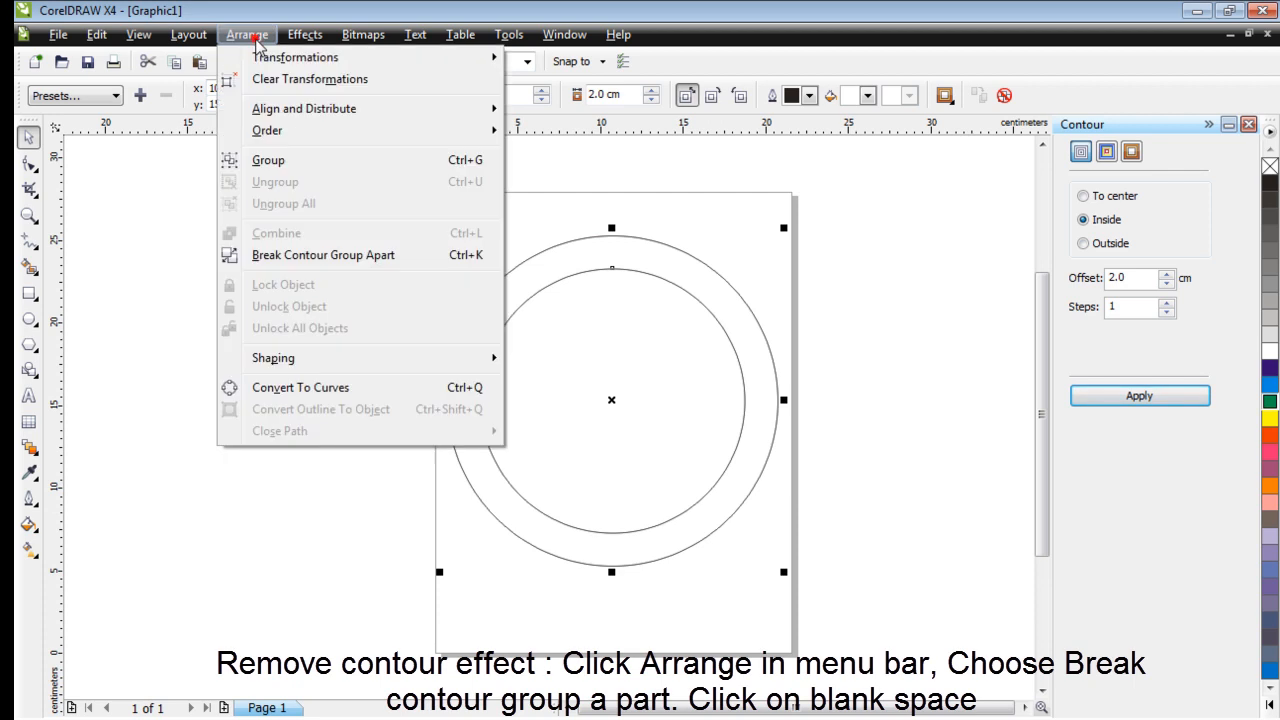
{"action": "left_click", "coordinate": [291, 259]}
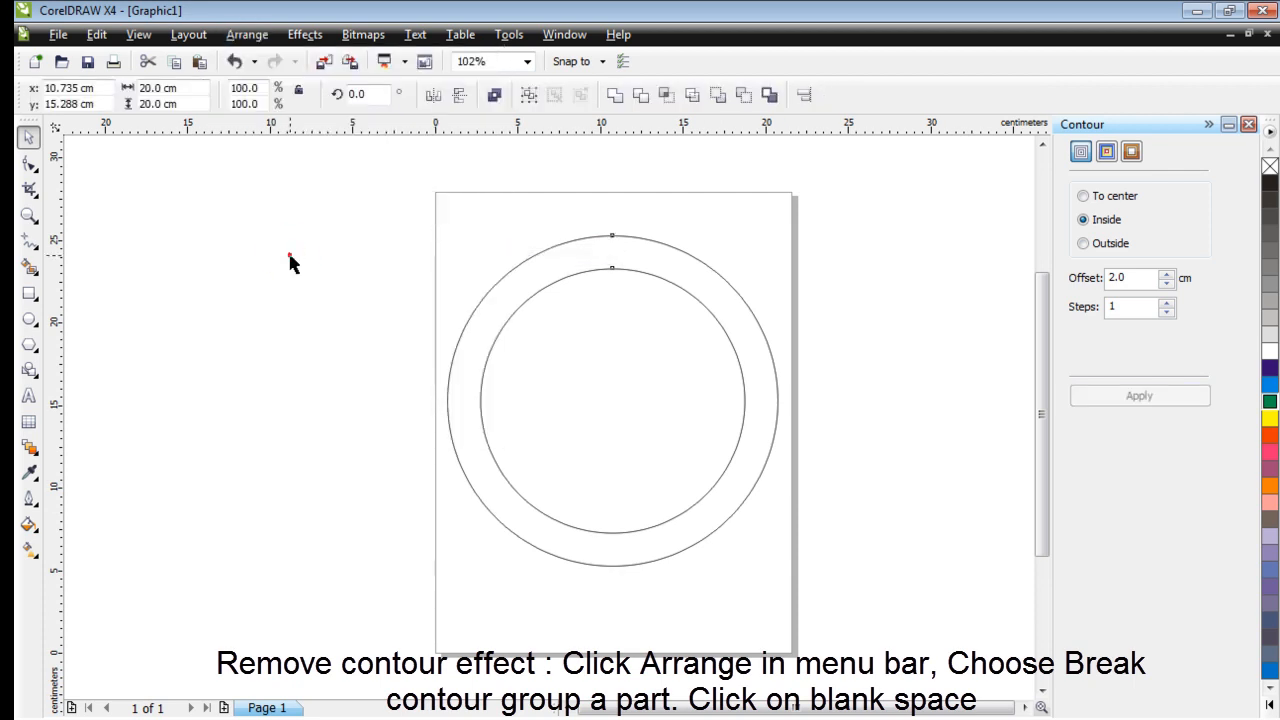
{"action": "left_click", "coordinate": [288, 252]}
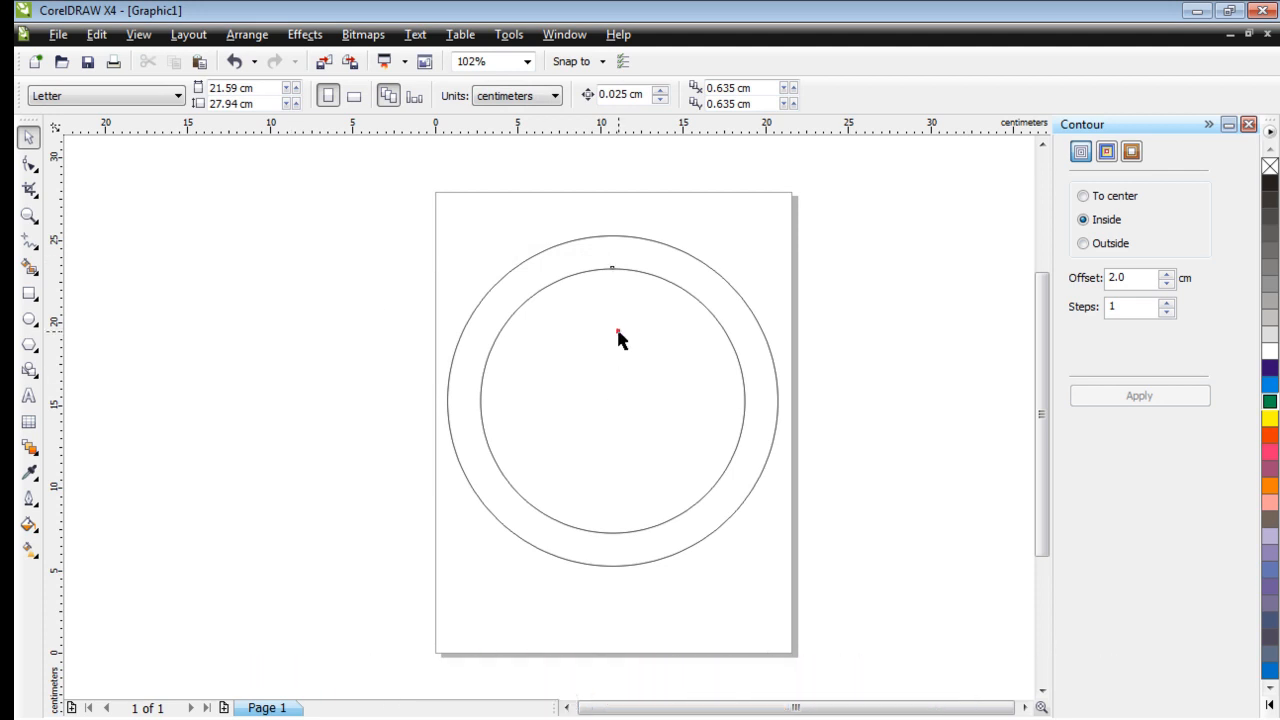
Apply an inside contour with a 0.1 cm offset and 1 step to the inner circle.
{"action": "left_click", "coordinate": [628, 272]}
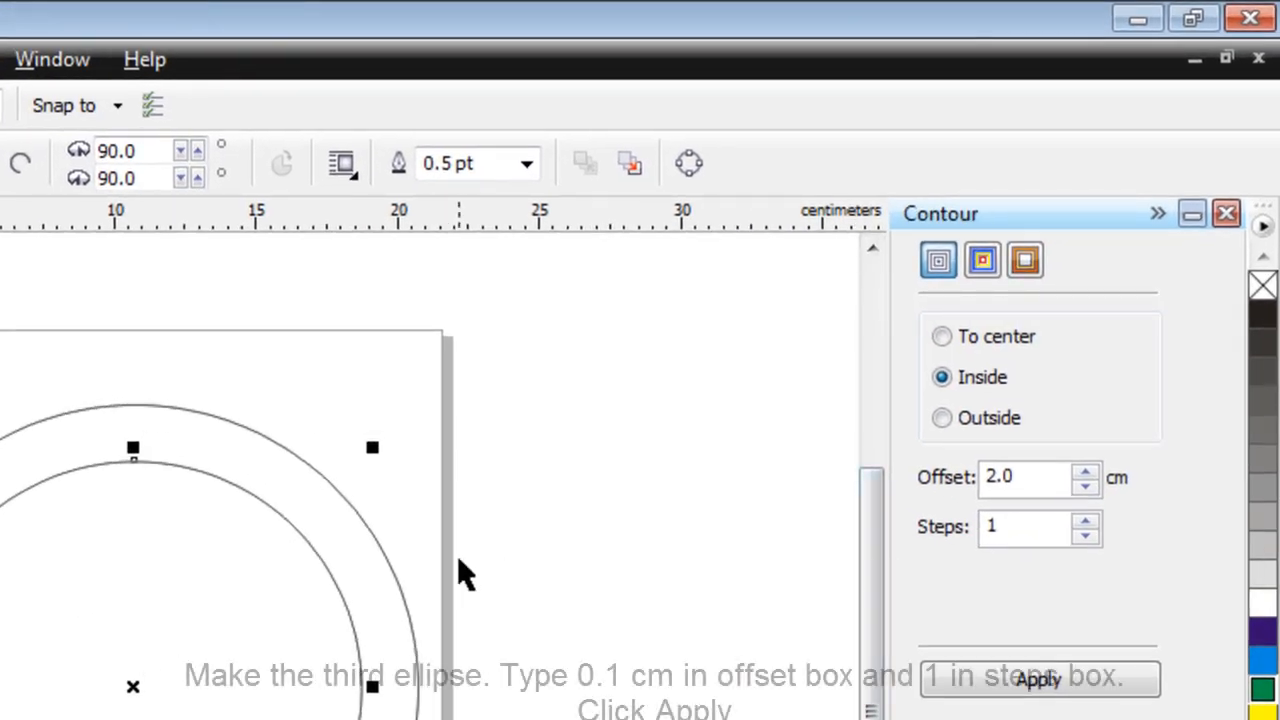
{"action": "double_click", "coordinate": [1027, 478]}
{"action": "type", "text": "0.1"}
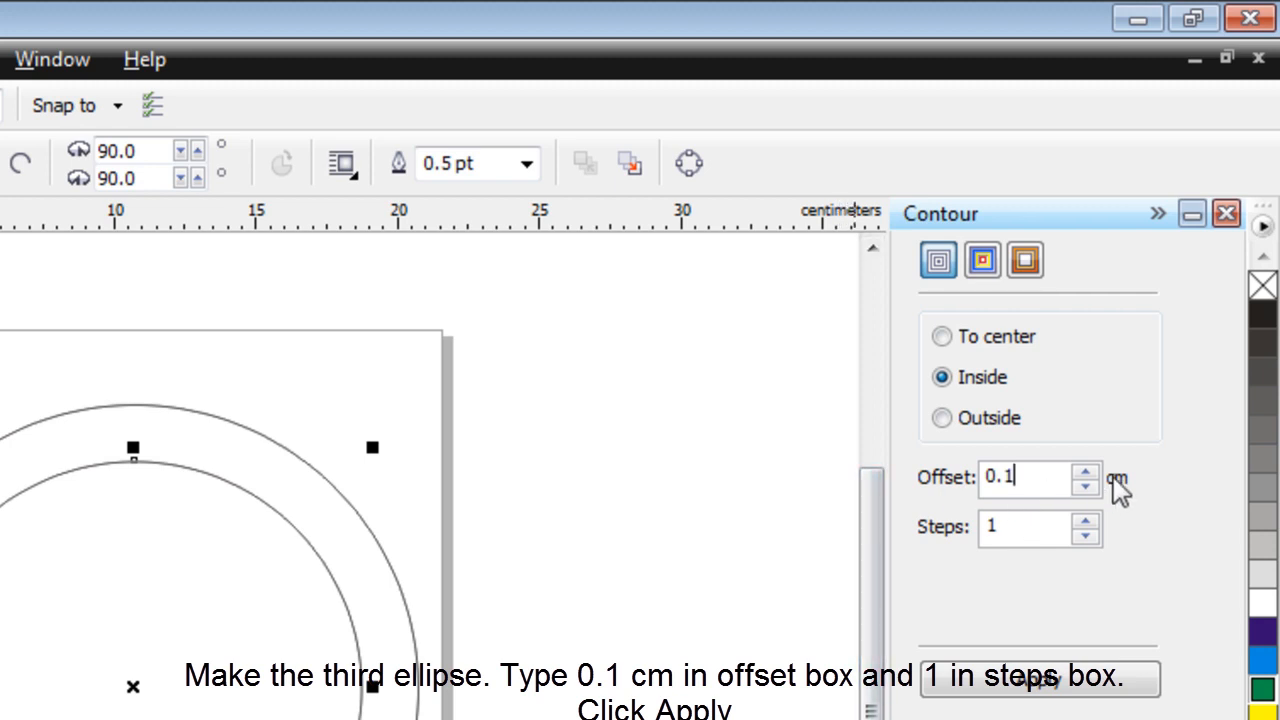
{"action": "left_click", "coordinate": [994, 684]}
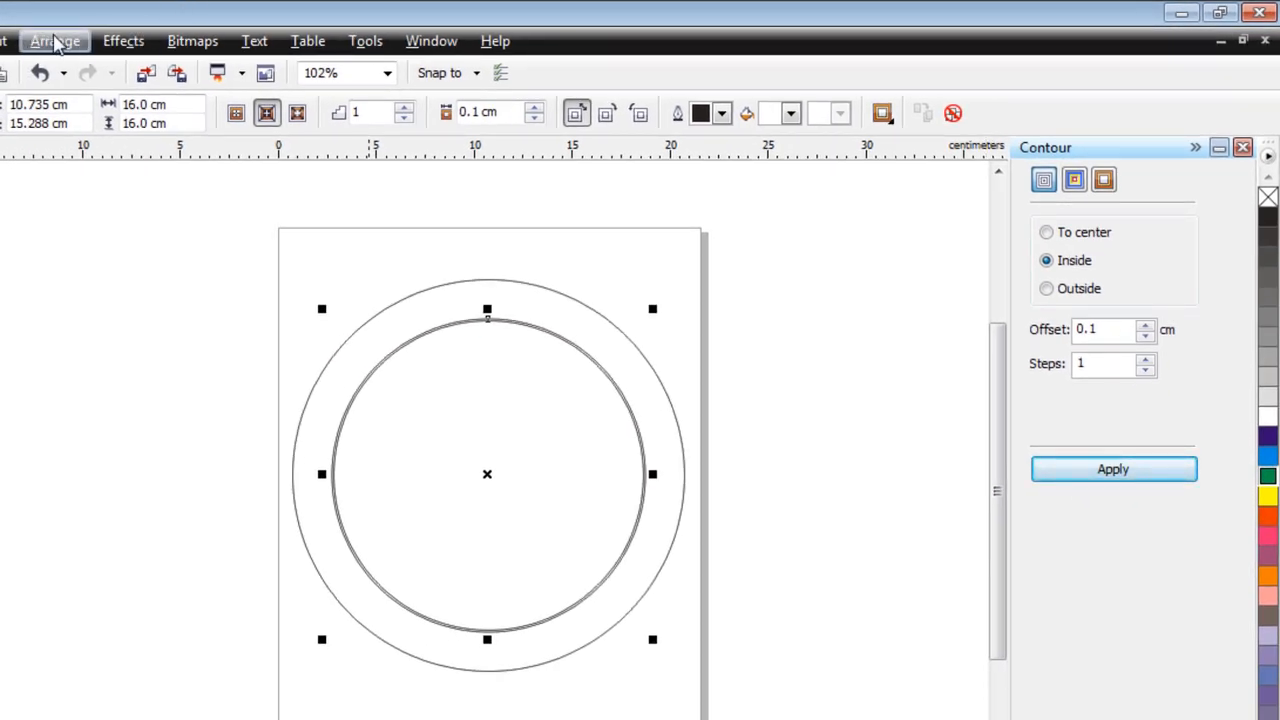
Break the 0.1 cm contour group of the second circle apart and clear the selection.
{"action": "left_click", "coordinate": [55, 42]}
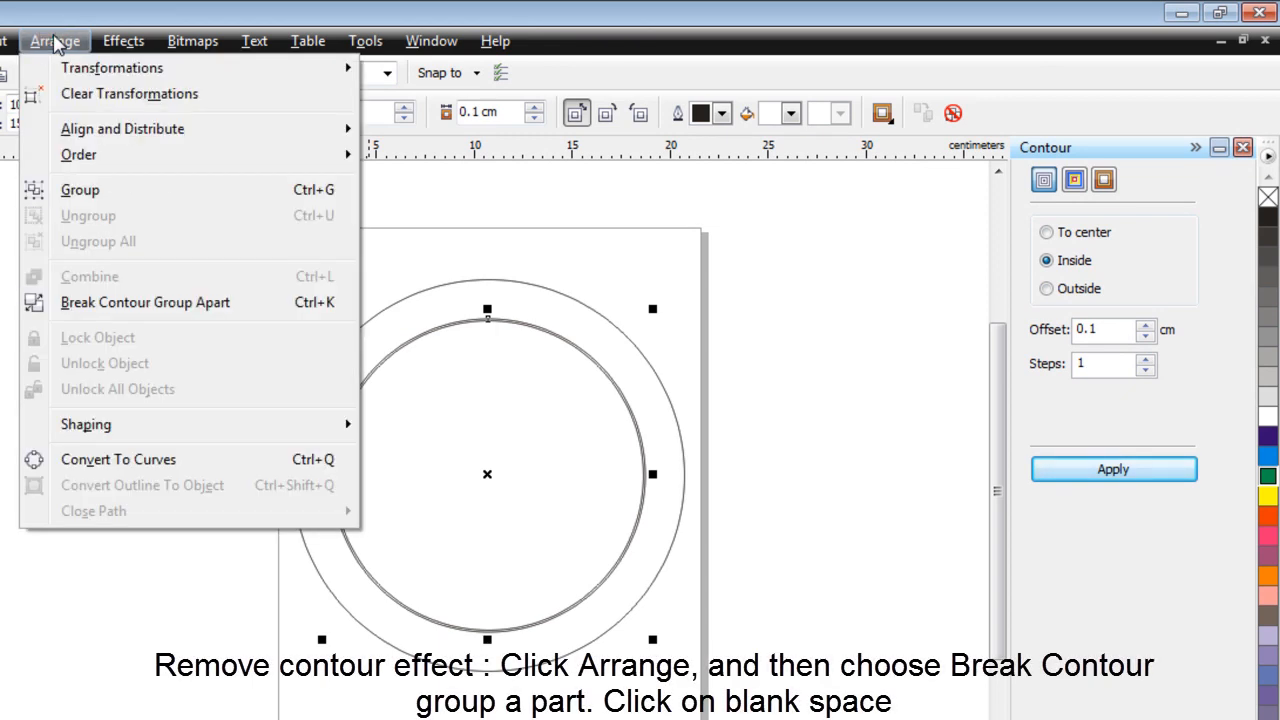
{"action": "left_click", "coordinate": [178, 304]}
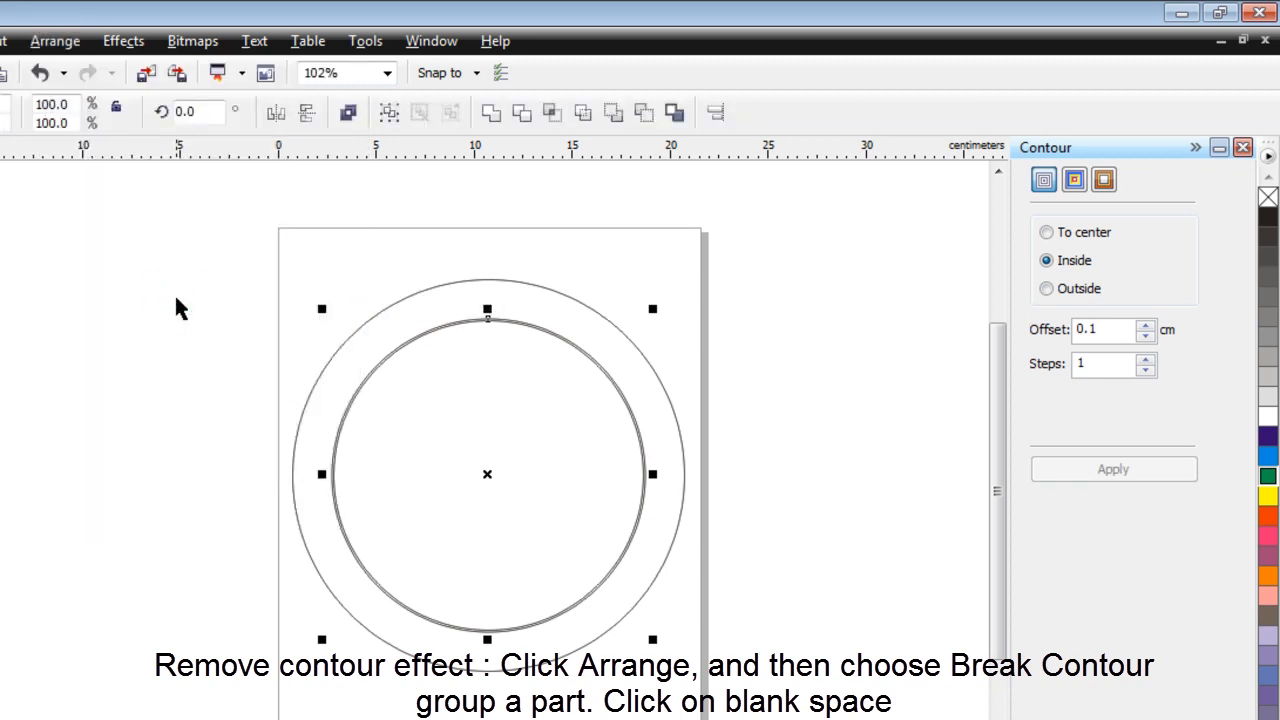
{"action": "left_click", "coordinate": [176, 307]}
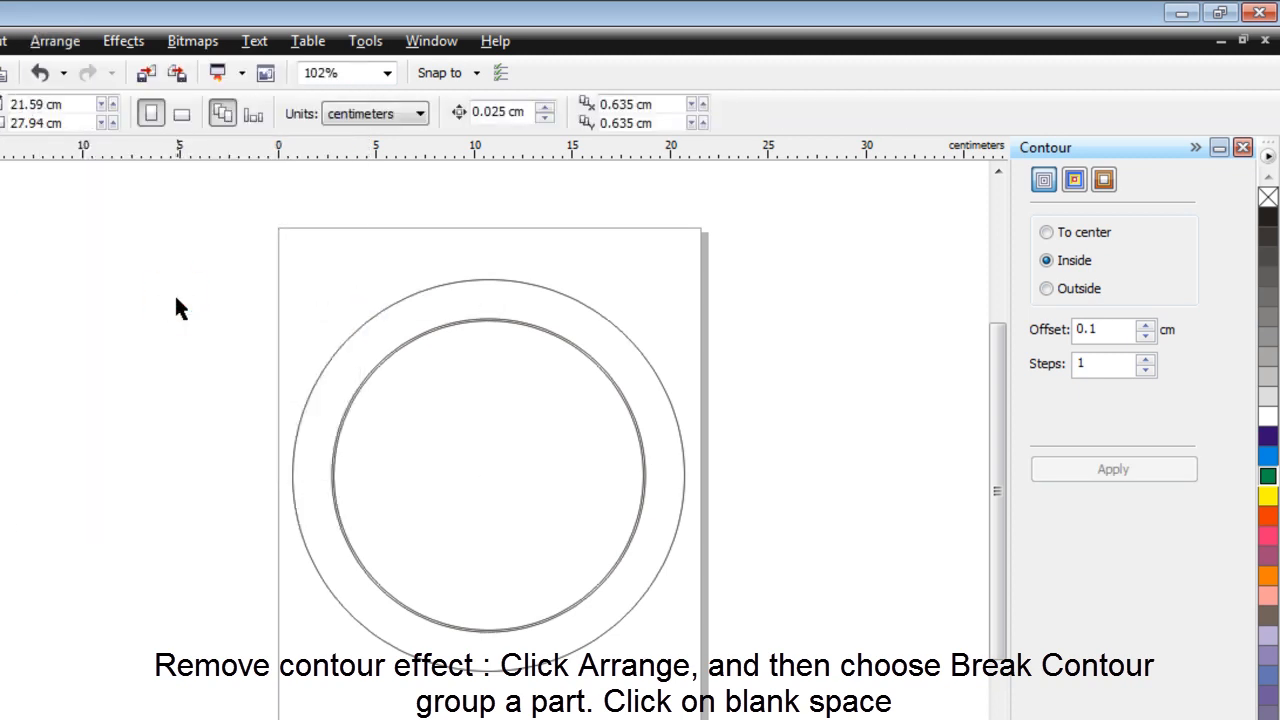
Apply an inside contour with a 2 cm offset and 1 step to the third, innermost circle.
{"action": "left_click", "coordinate": [459, 400]}
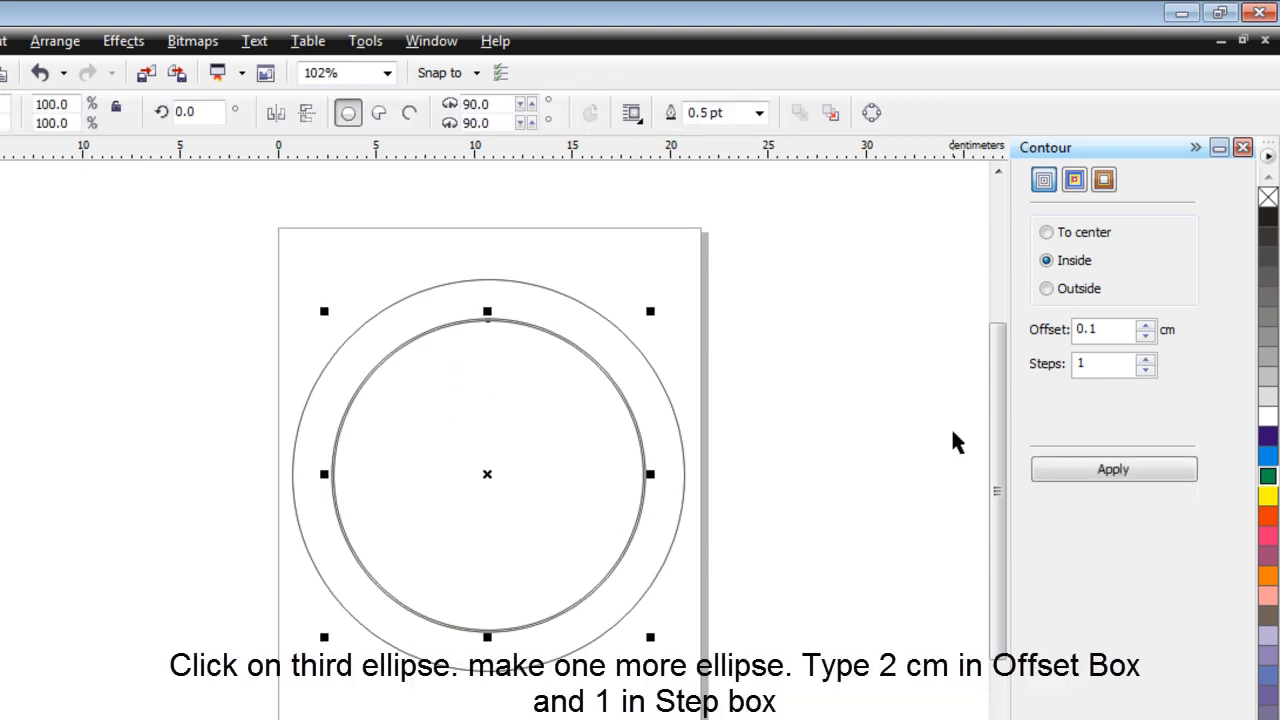
{"action": "double_click", "coordinate": [1120, 330]}
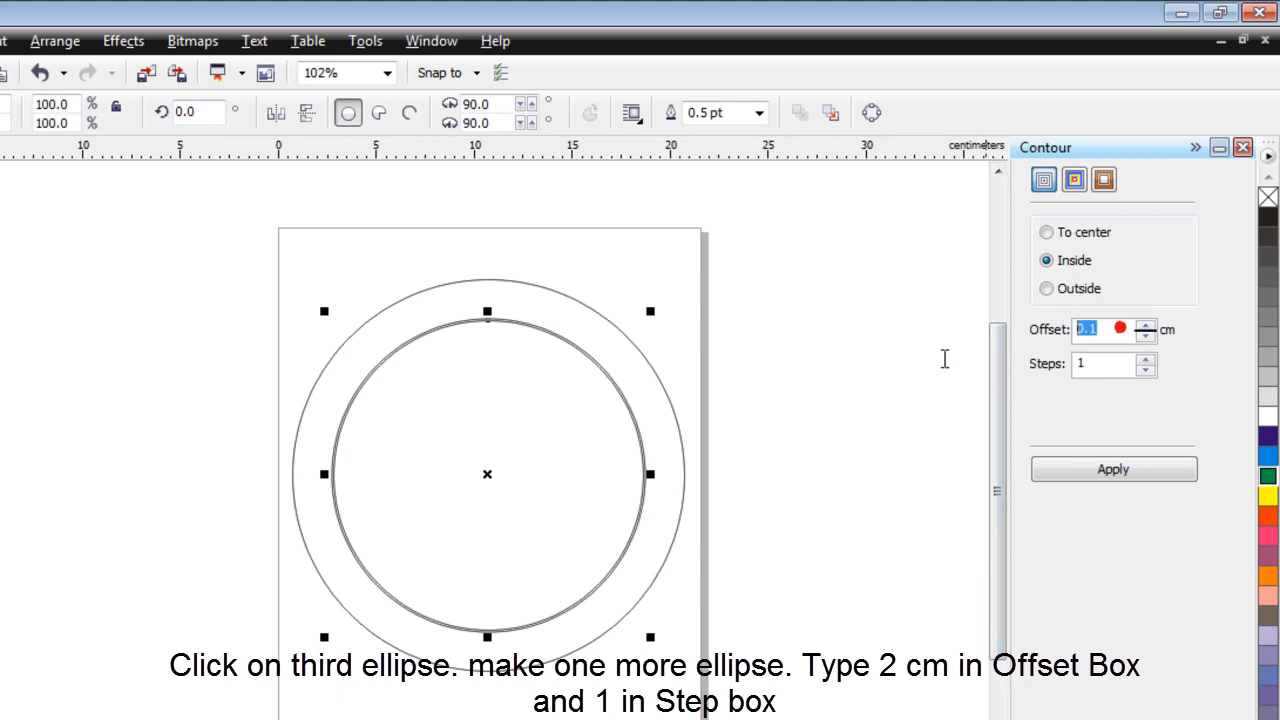
{"action": "type", "text": "2"}
{"action": "left_click", "coordinate": [1120, 471]}
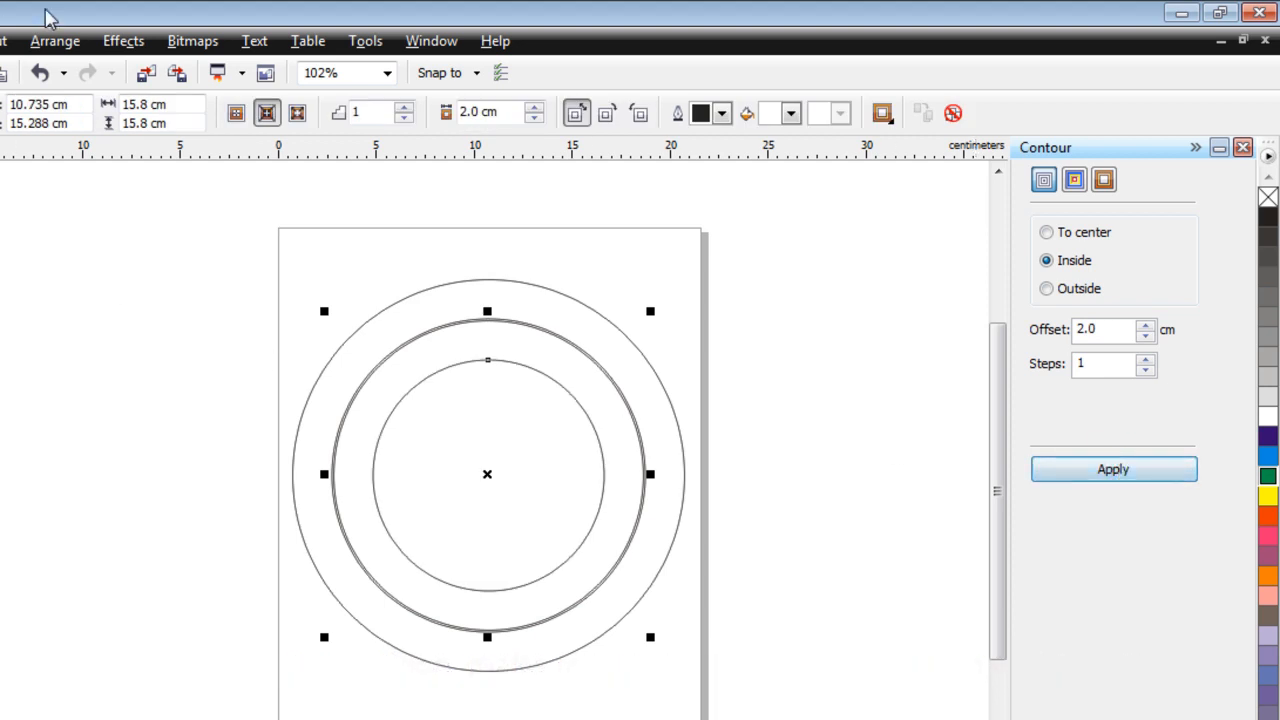
Break the third circle's 2 cm contour group apart and clear the selection.
{"action": "left_click", "coordinate": [55, 41]}
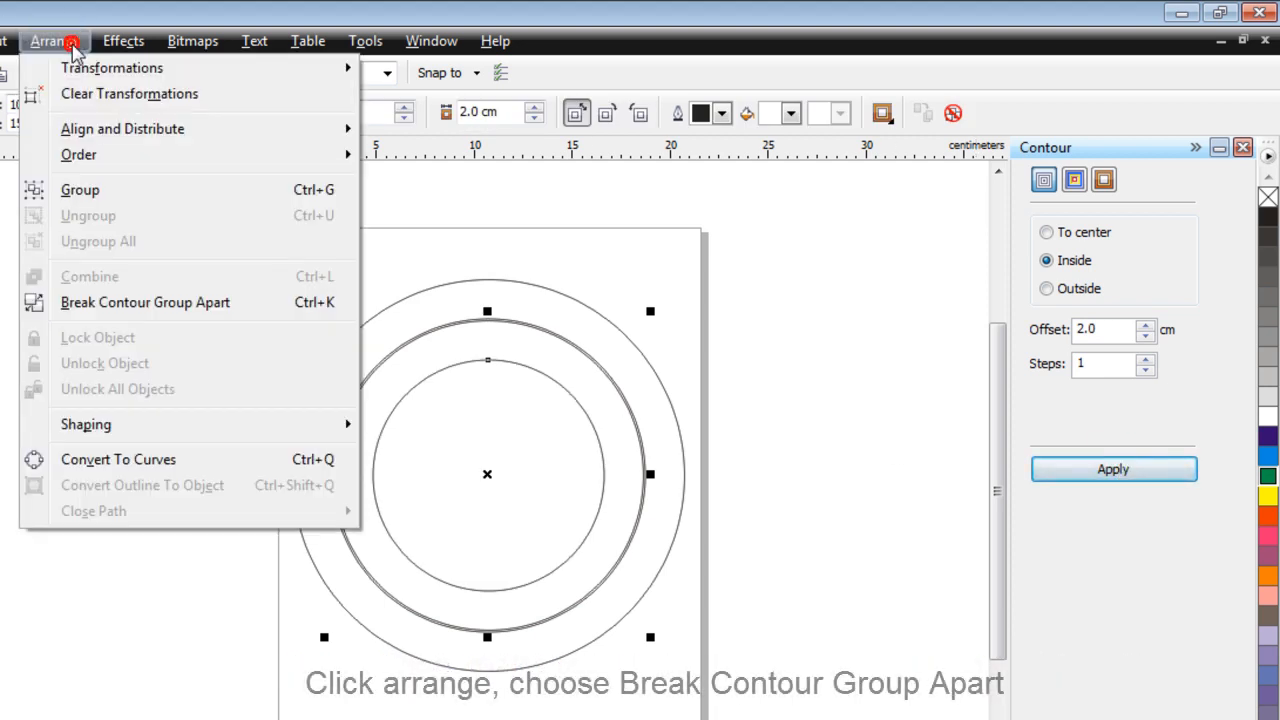
{"action": "left_click", "coordinate": [203, 303]}
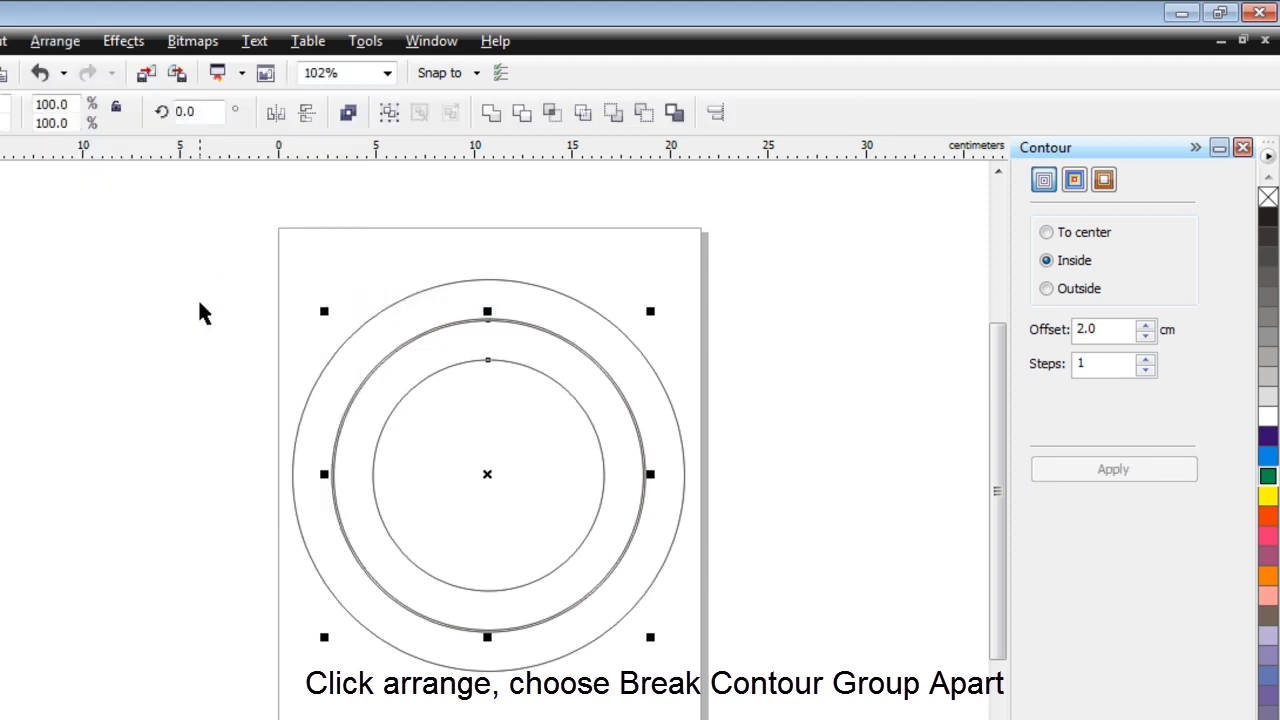
{"action": "left_click", "coordinate": [200, 305]}
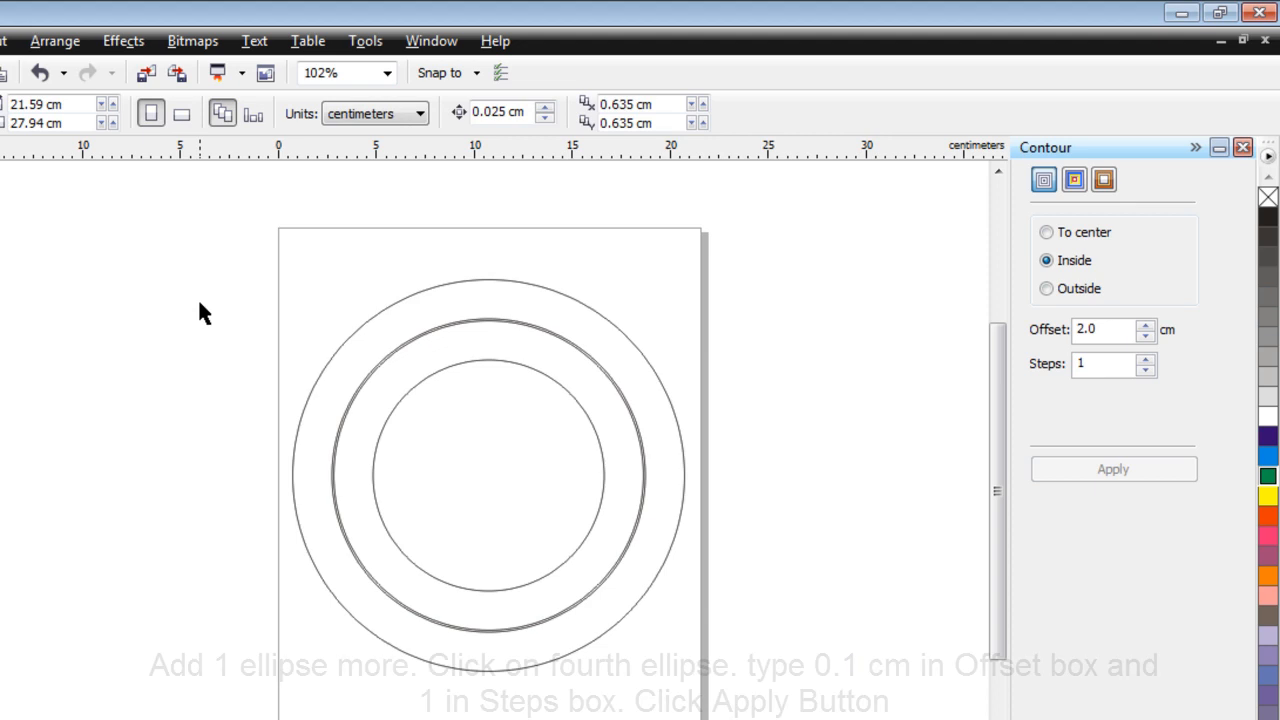
Apply an inside contour with a 0.1 cm offset and 1 step to the fourth, innermost circle.
{"action": "left_click", "coordinate": [450, 412]}
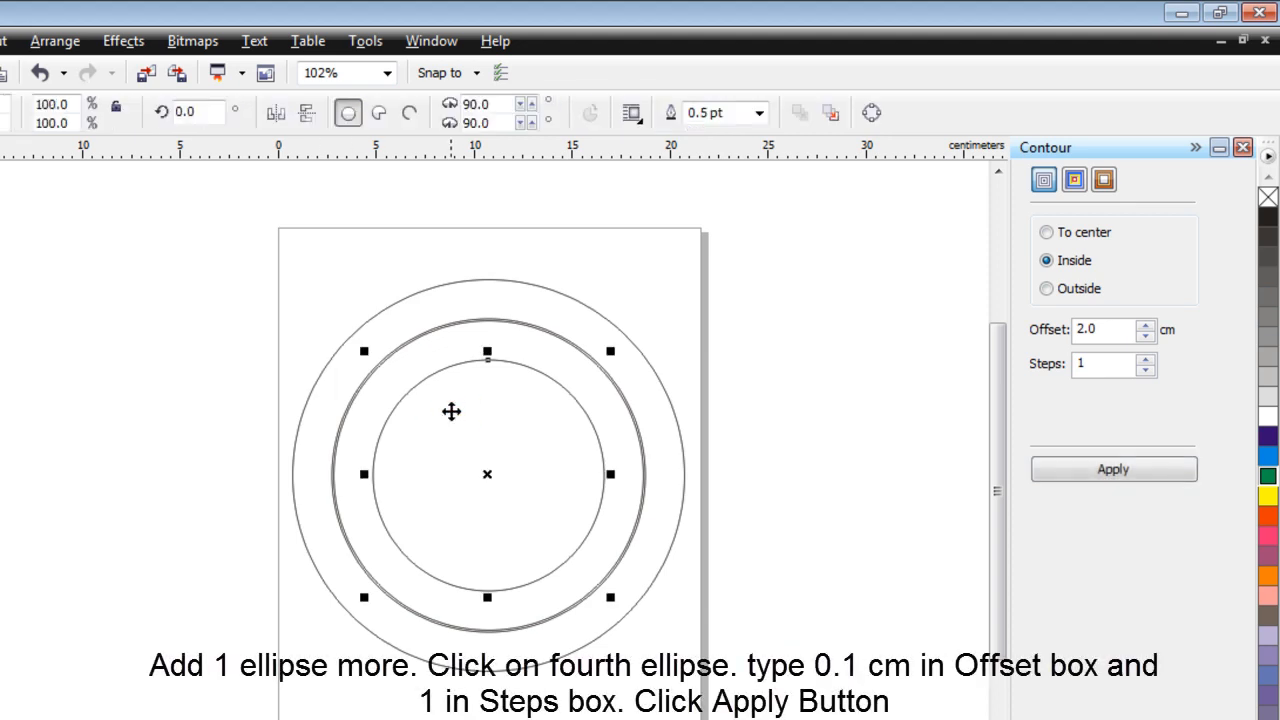
{"action": "left_click", "coordinate": [157, 429]}
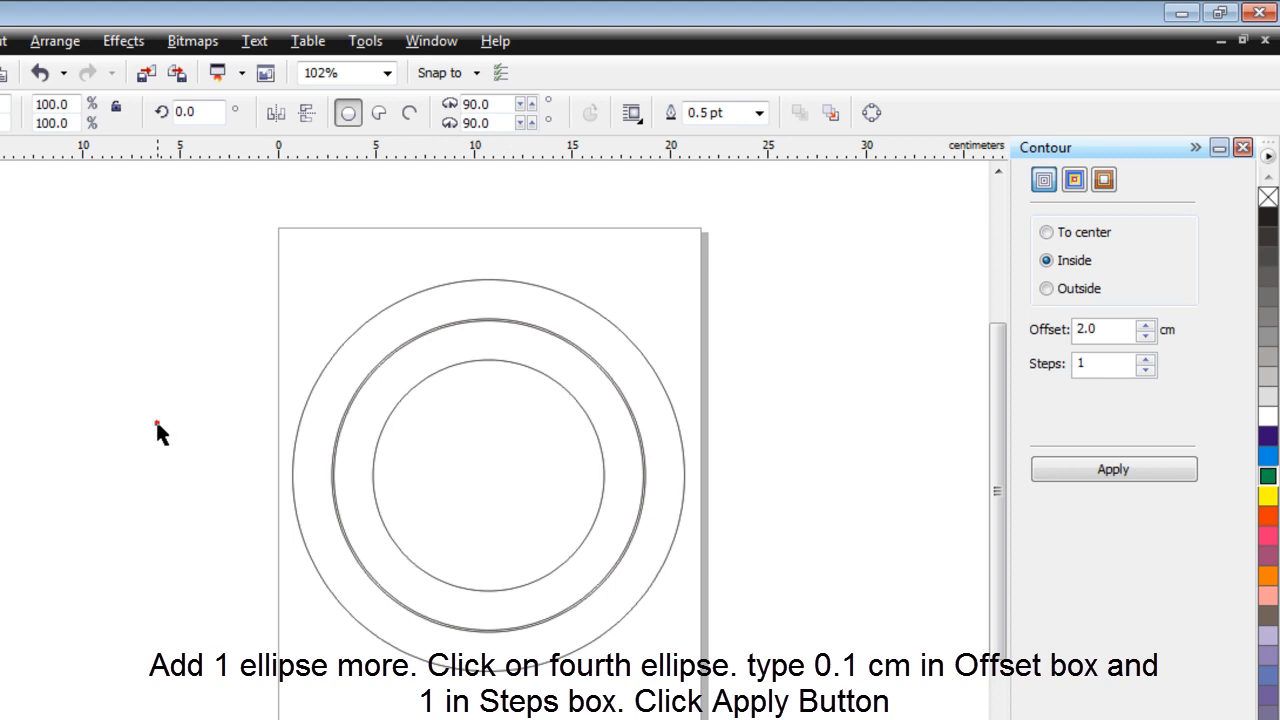
{"action": "left_click", "coordinate": [437, 409]}
{"action": "left_click_drag", "start_coordinate": [1117, 325], "coordinate": [1014, 328]}
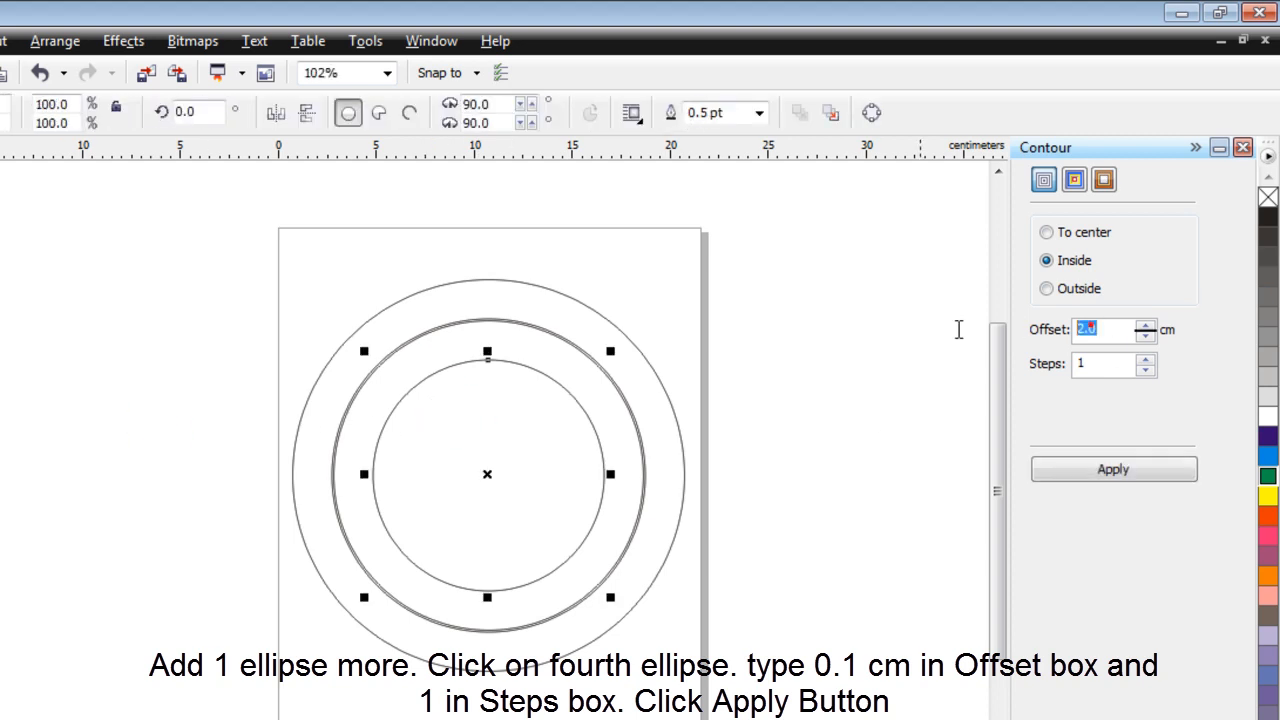
{"action": "type", "text": "0.1"}
{"action": "left_click", "coordinate": [1128, 470]}
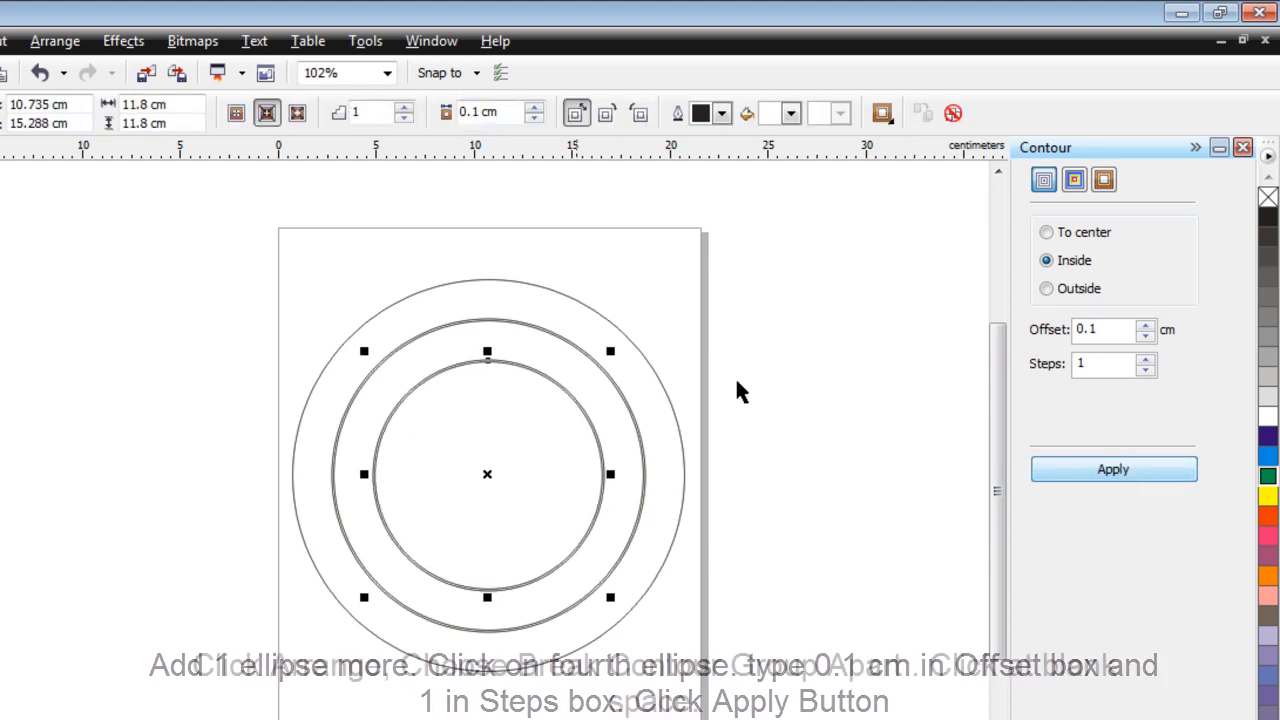
Break the fourth circle's 0.1 cm contour group apart and select the innermost circle.
{"action": "left_click", "coordinate": [55, 41]}
{"action": "left_click", "coordinate": [178, 305]}
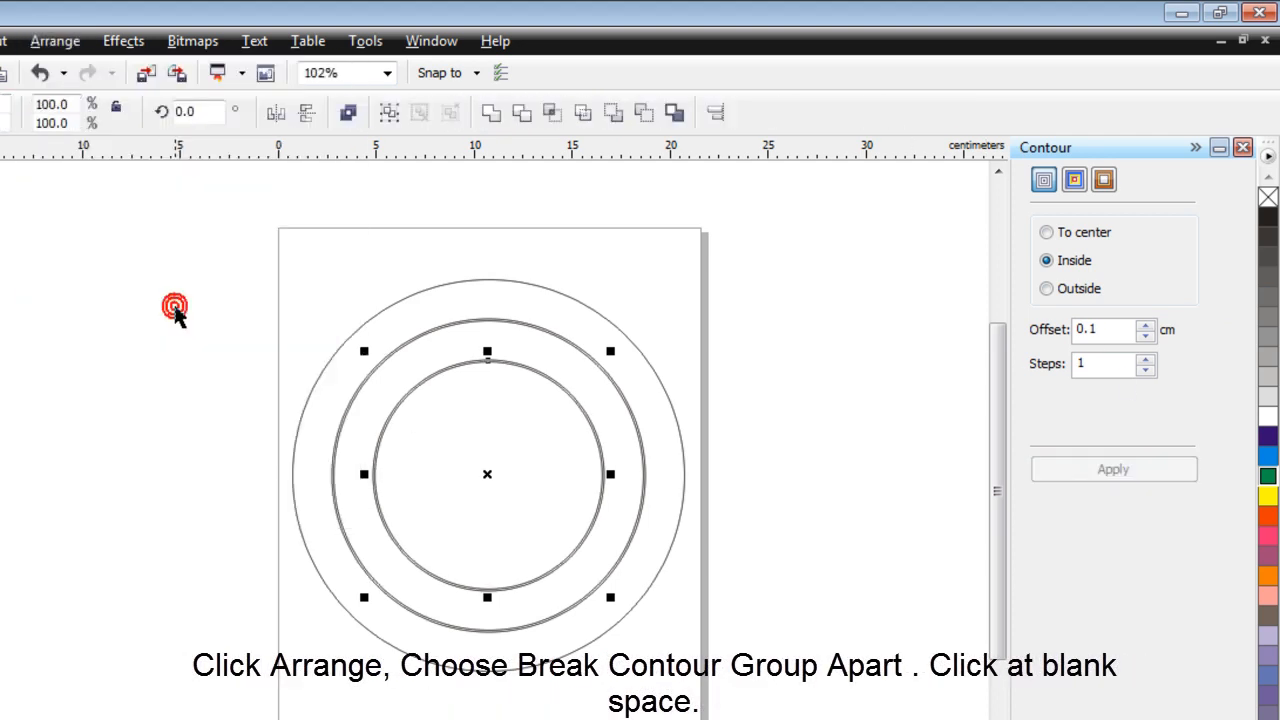
{"action": "left_click", "coordinate": [208, 411]}
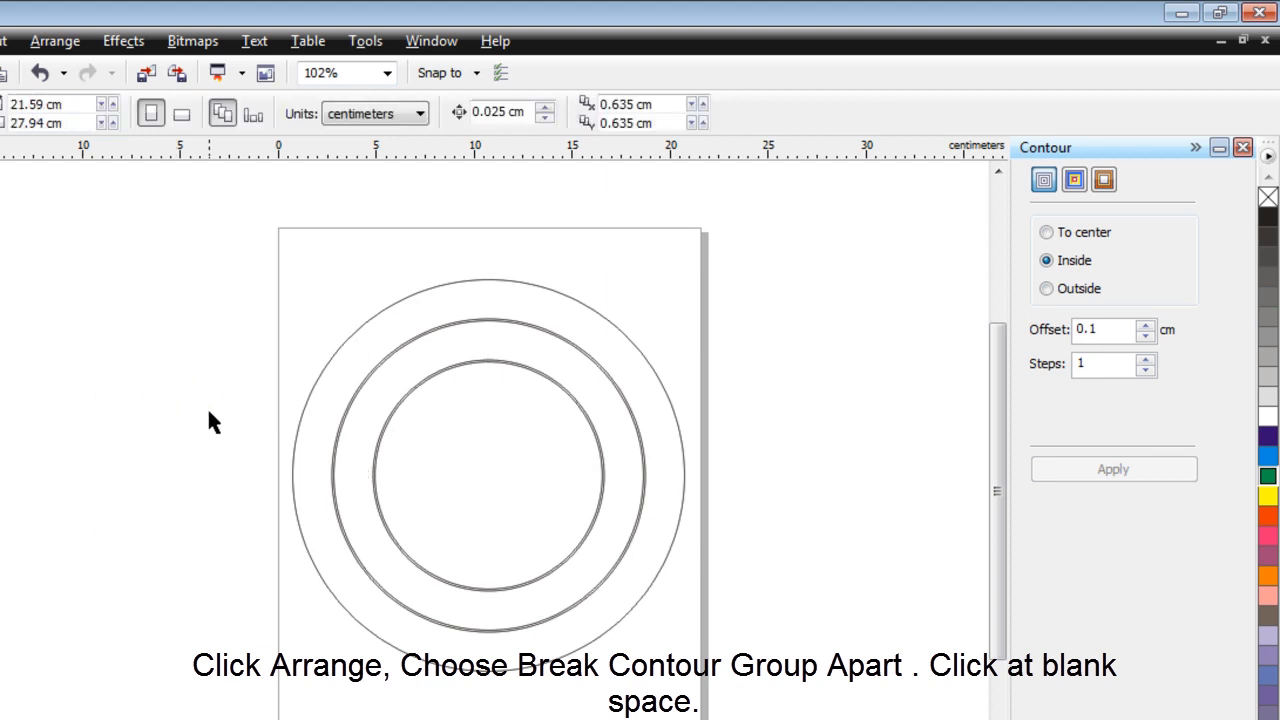
{"action": "left_click", "coordinate": [481, 463]}
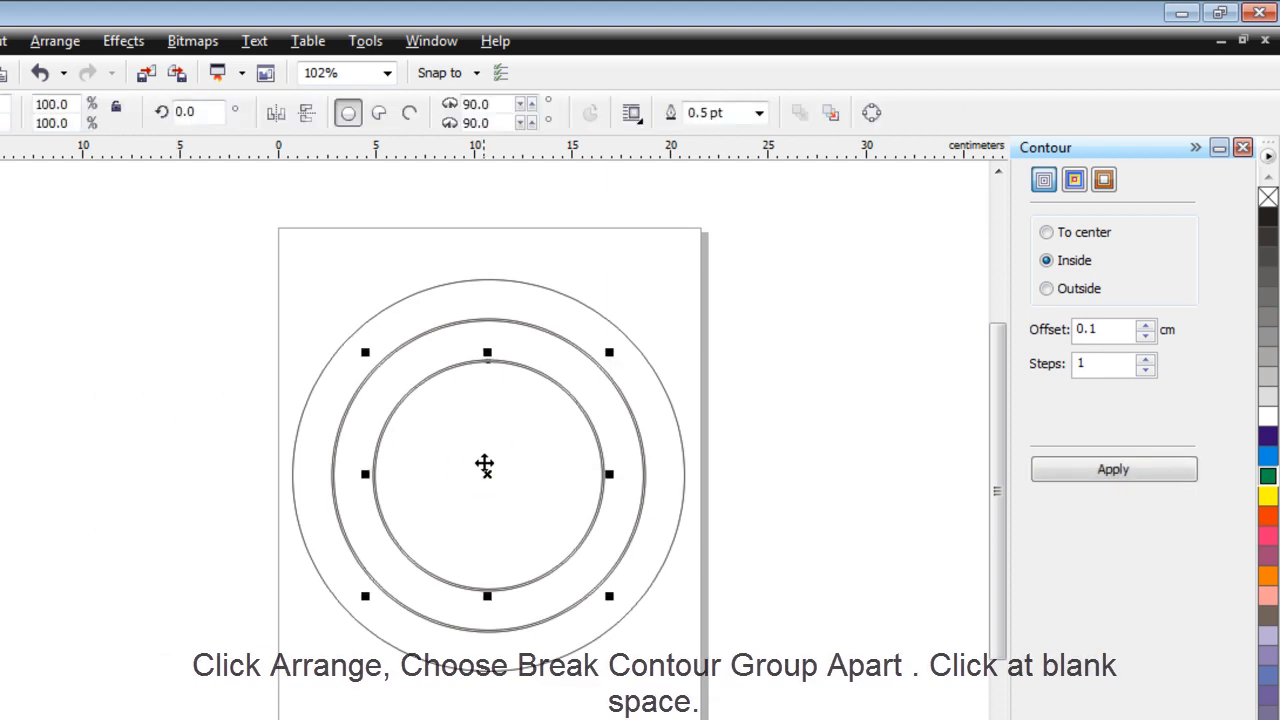
Apply an inside contour with a 2 cm offset and 1 step to the fifth, innermost circle.
{"action": "left_click", "coordinate": [123, 345]}
{"action": "left_click", "coordinate": [497, 441]}
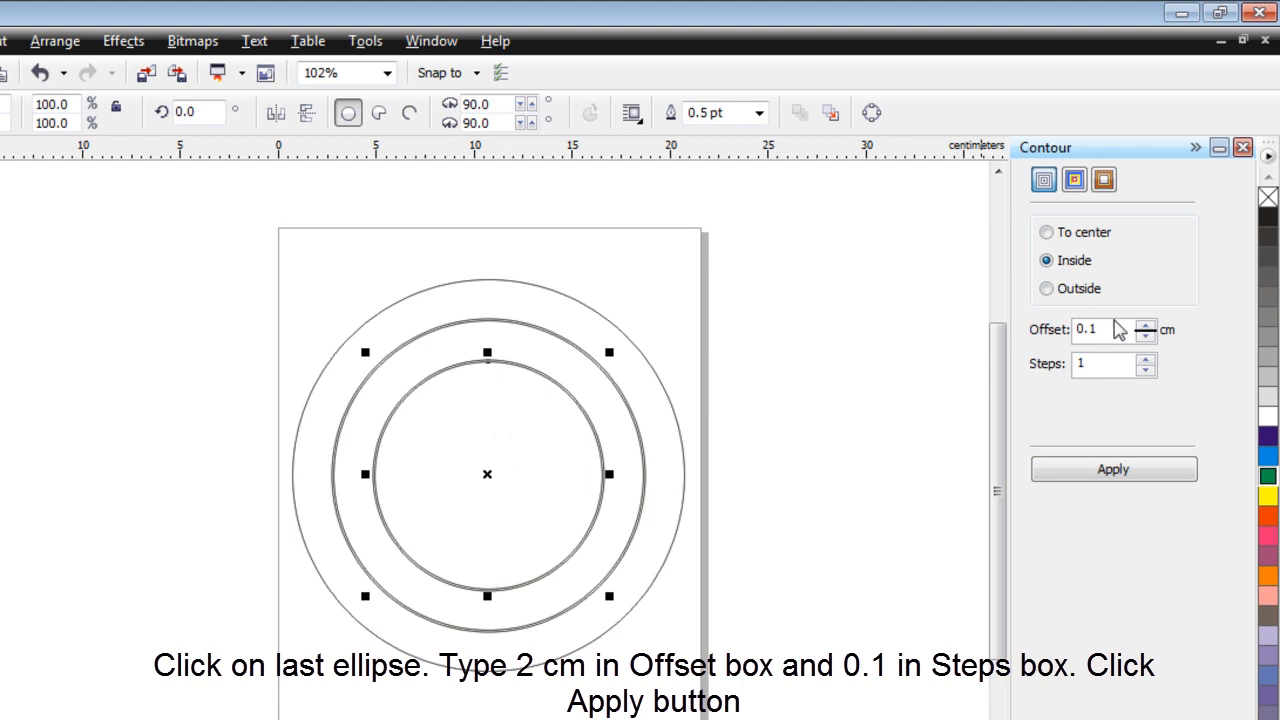
{"action": "double_click", "coordinate": [1106, 327]}
{"action": "type", "text": "2"}
{"action": "left_click", "coordinate": [1134, 470]}
Break the fifth circle's 2 cm contour group apart and clear the selection.
{"action": "left_click", "coordinate": [52, 41]}
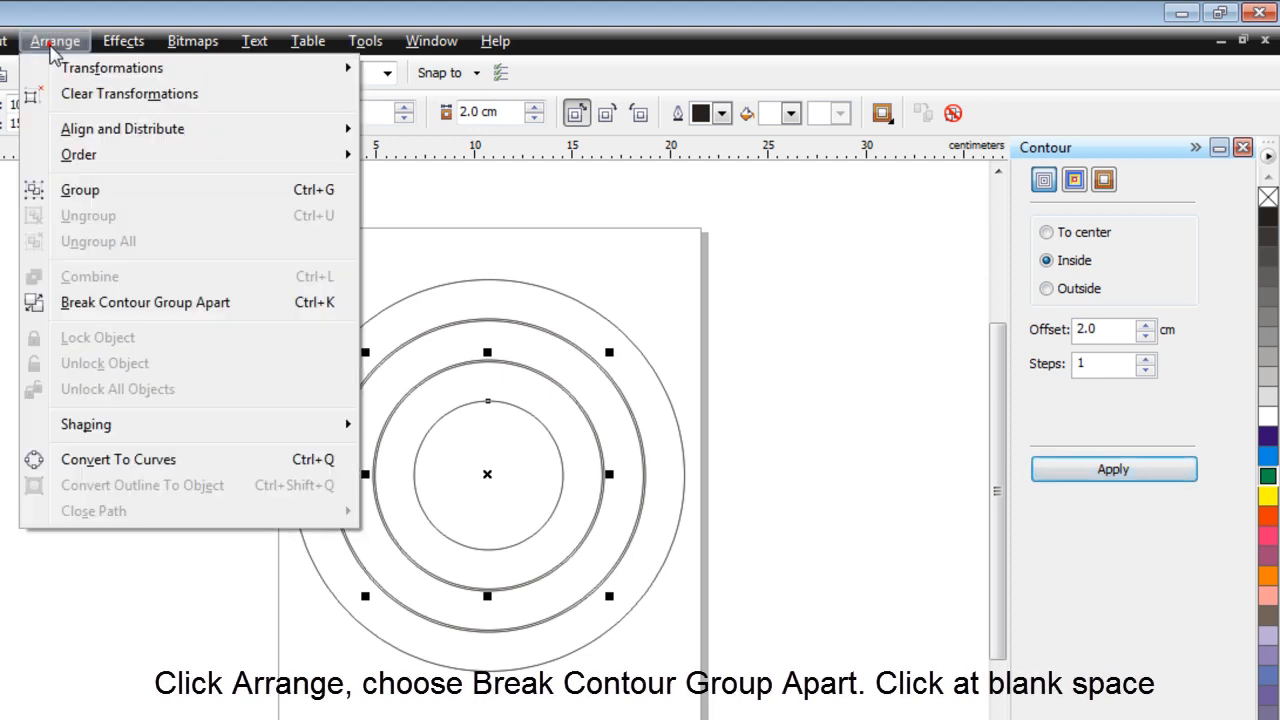
{"action": "left_click", "coordinate": [180, 312]}
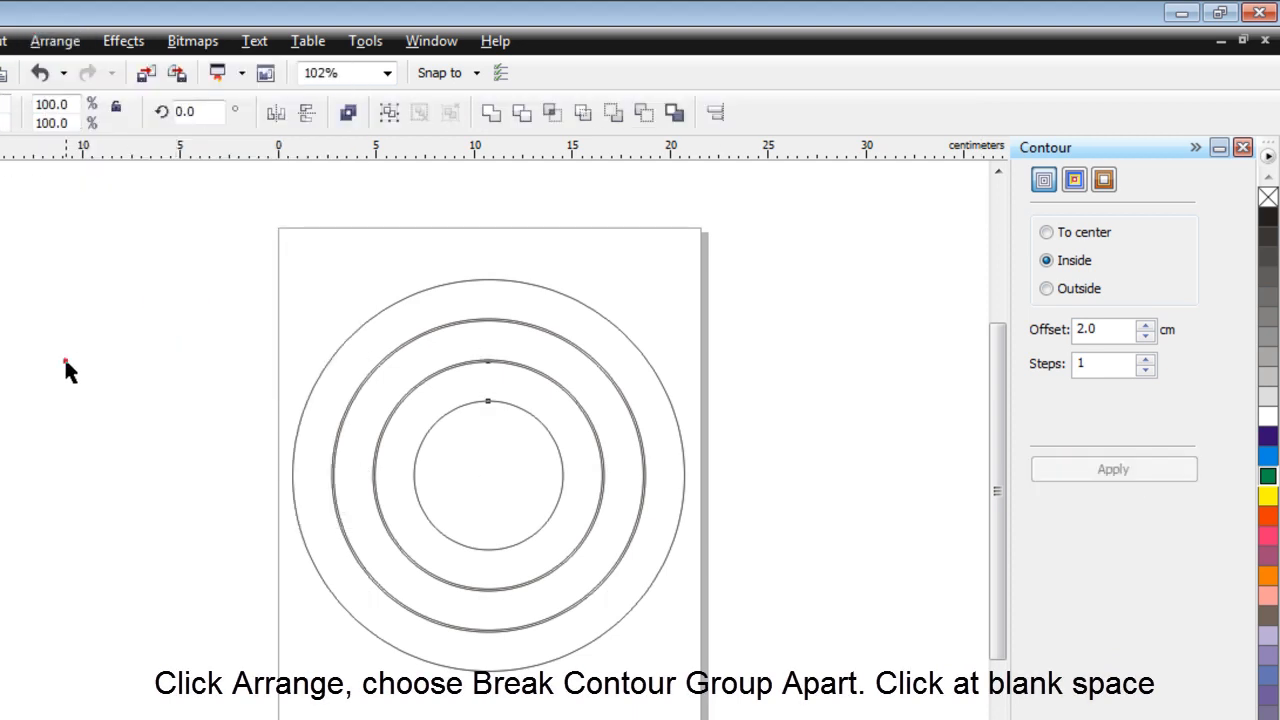
{"action": "left_click", "coordinate": [65, 363]}
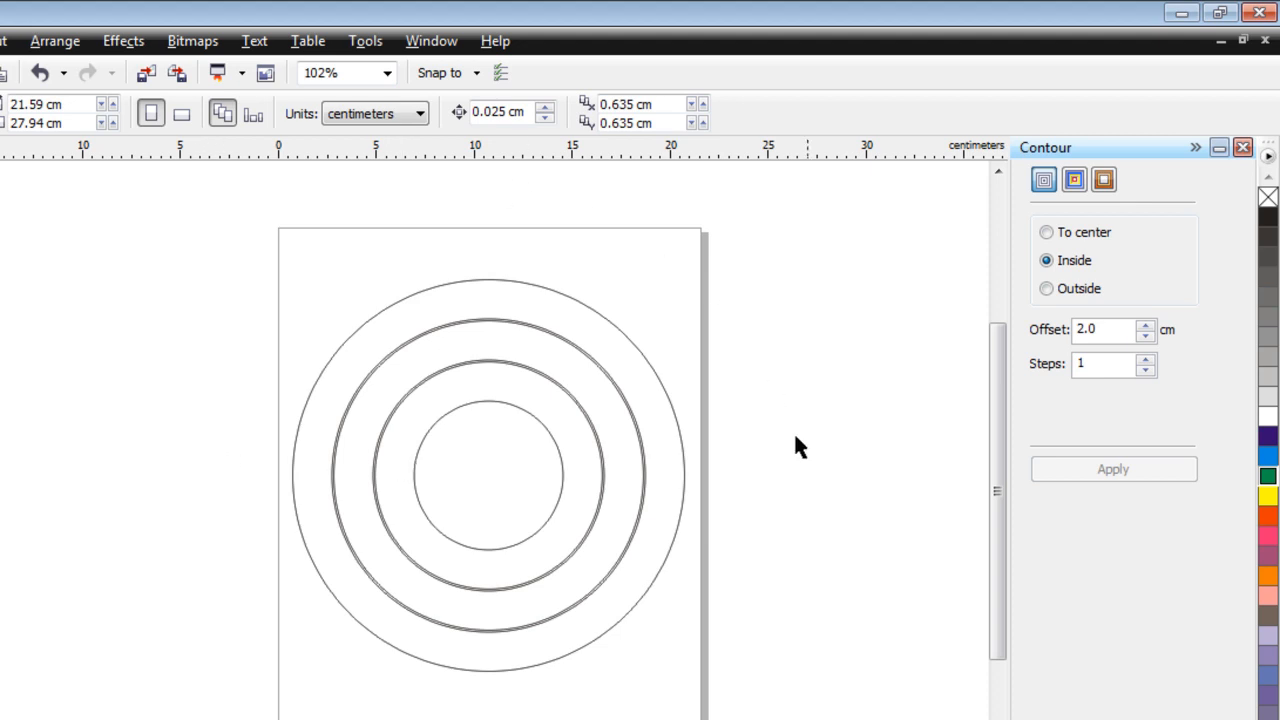
Select all the circles and align them to the right relative to the active objects.
{"action": "left_click_drag", "start_coordinate": [186, 200], "coordinate": [795, 718]}
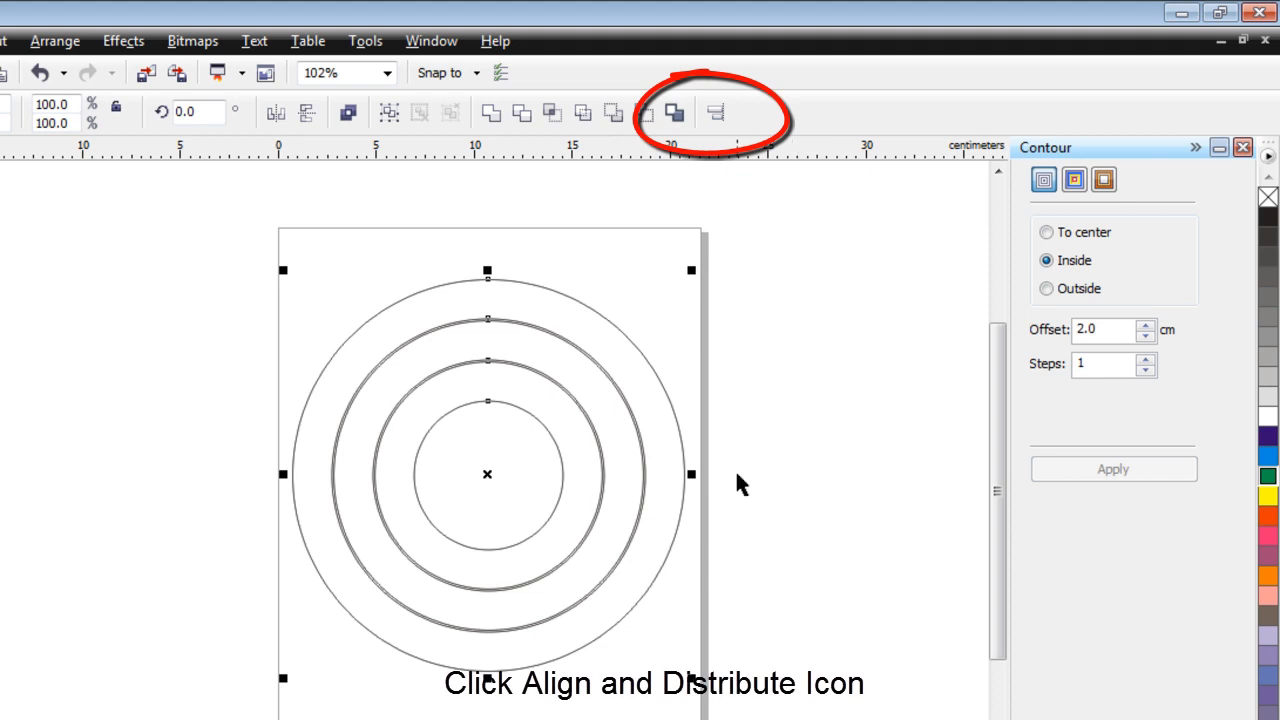
{"action": "left_click", "coordinate": [716, 116]}
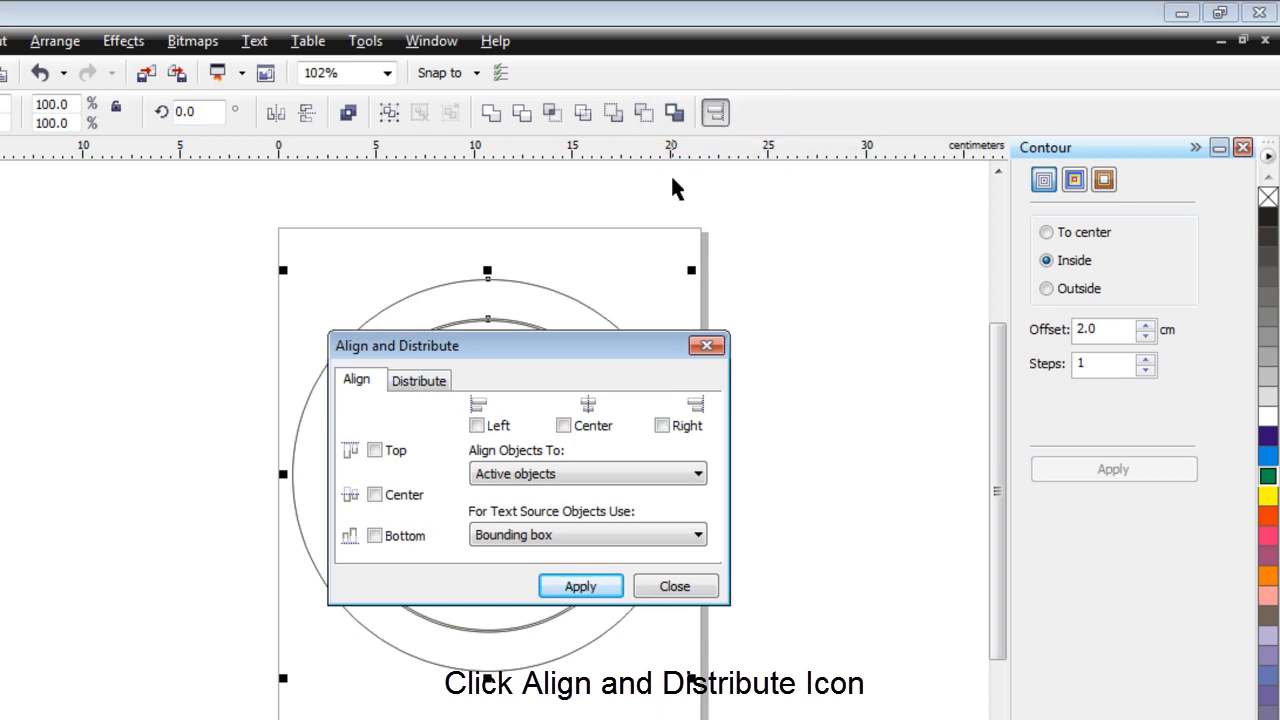
{"action": "left_click_drag", "start_coordinate": [571, 363], "coordinate": [929, 171]}
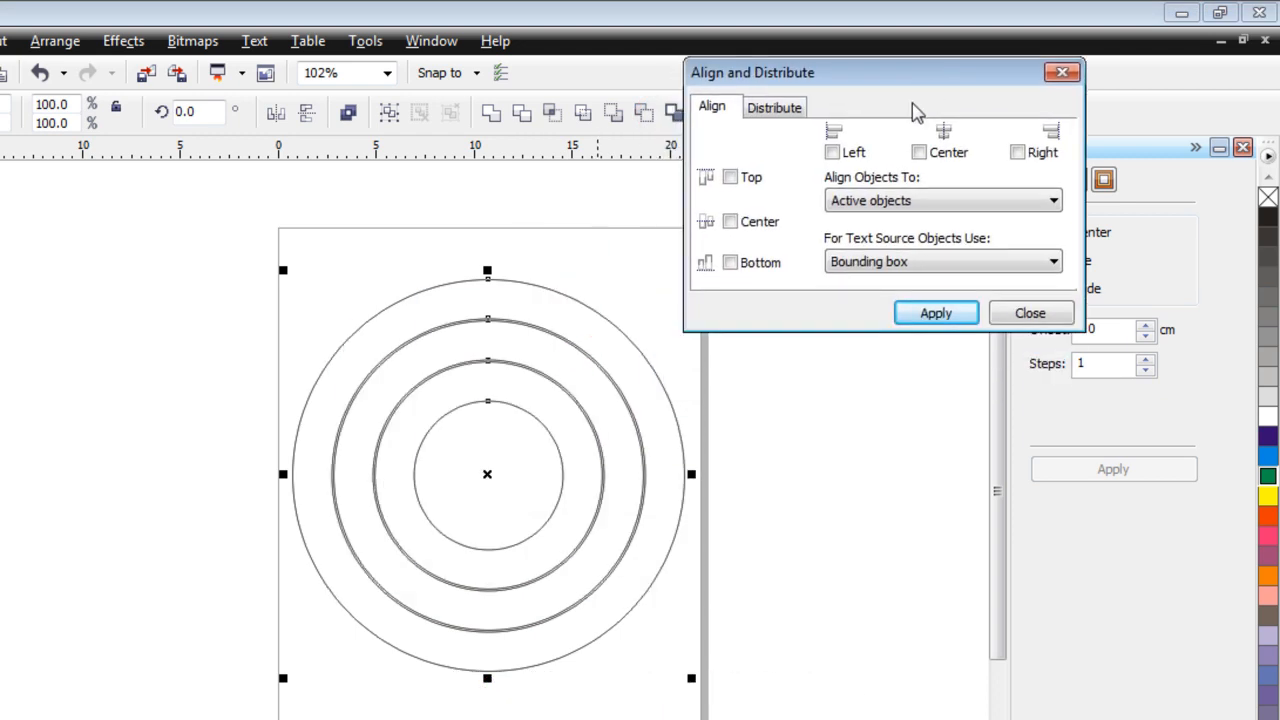
{"action": "left_click", "coordinate": [1019, 154]}
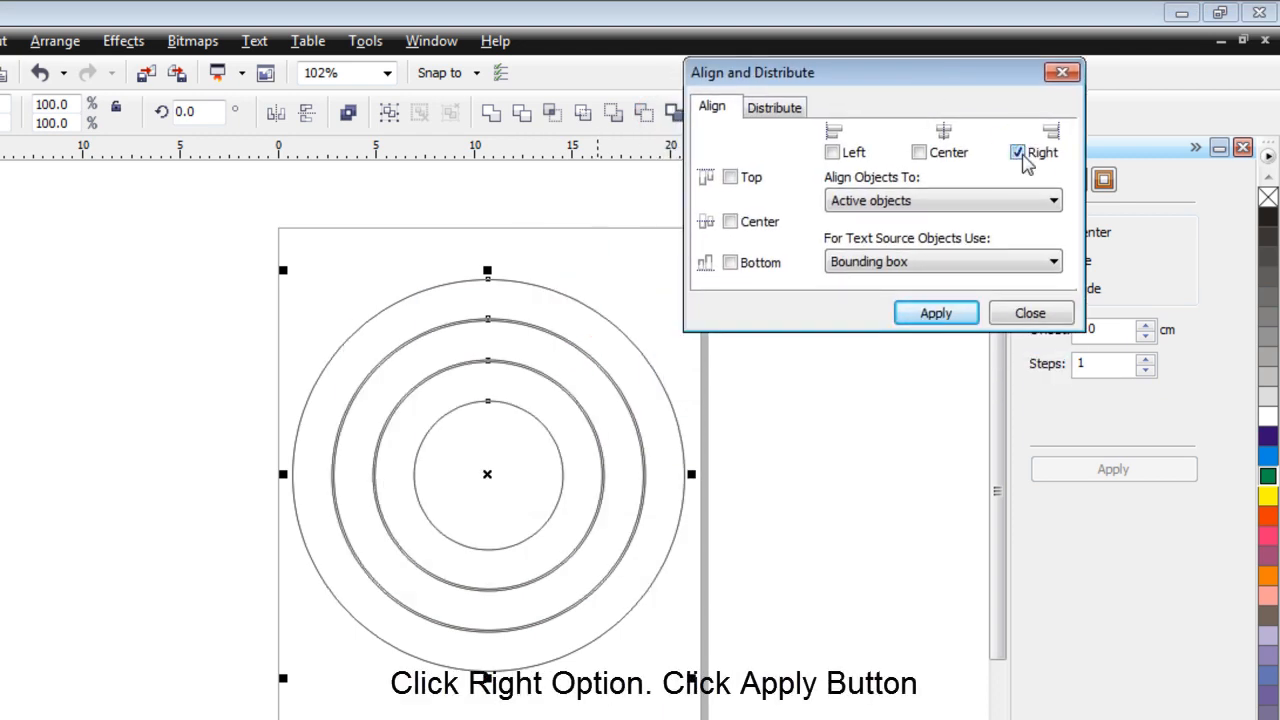
{"action": "left_click", "coordinate": [937, 314]}
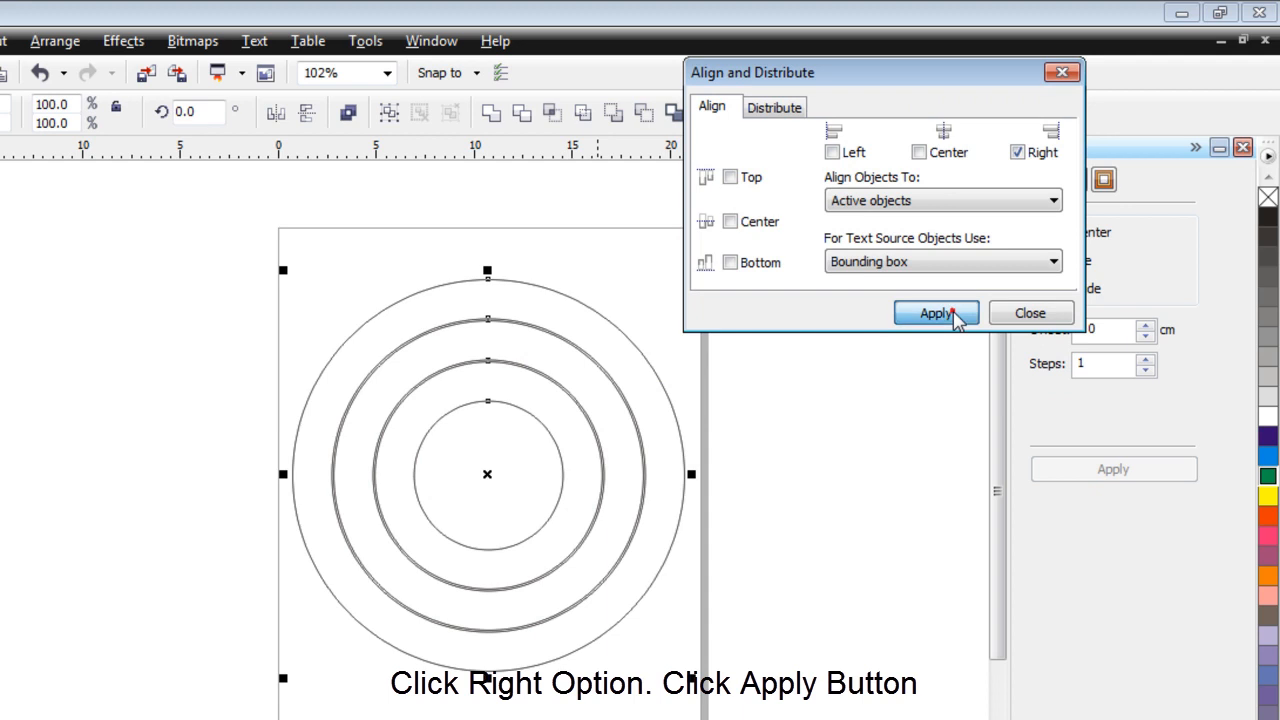
{"action": "left_click", "coordinate": [1018, 320]}
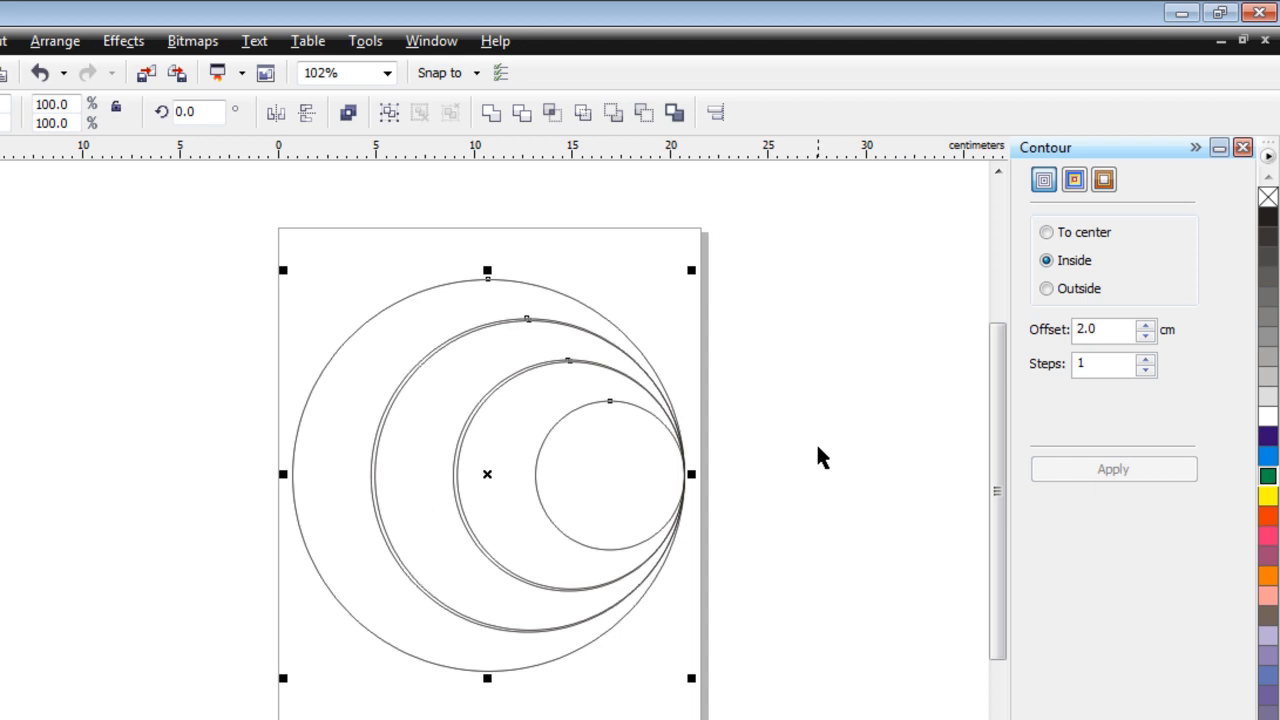
{"action": "left_click", "coordinate": [789, 431]}
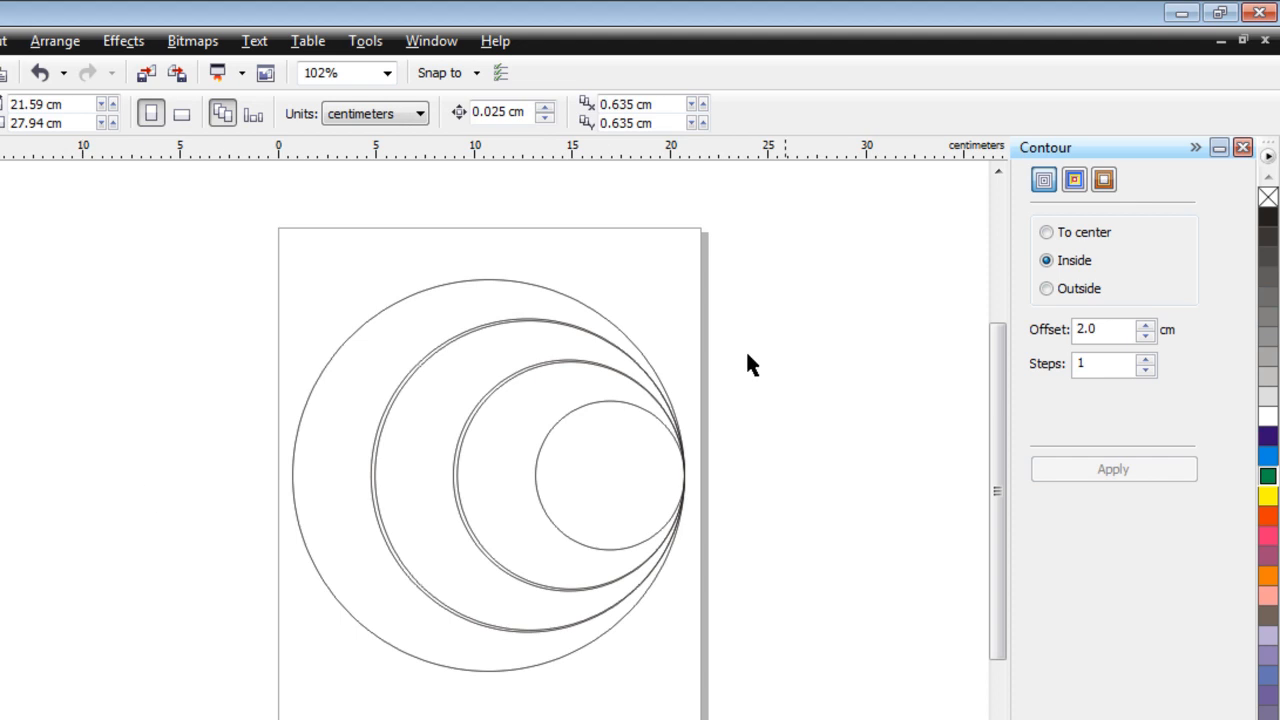
Combine the smallest circle with the next larger one and fill the resulting crescent with orange-red.
{"action": "key", "text": "F2"}
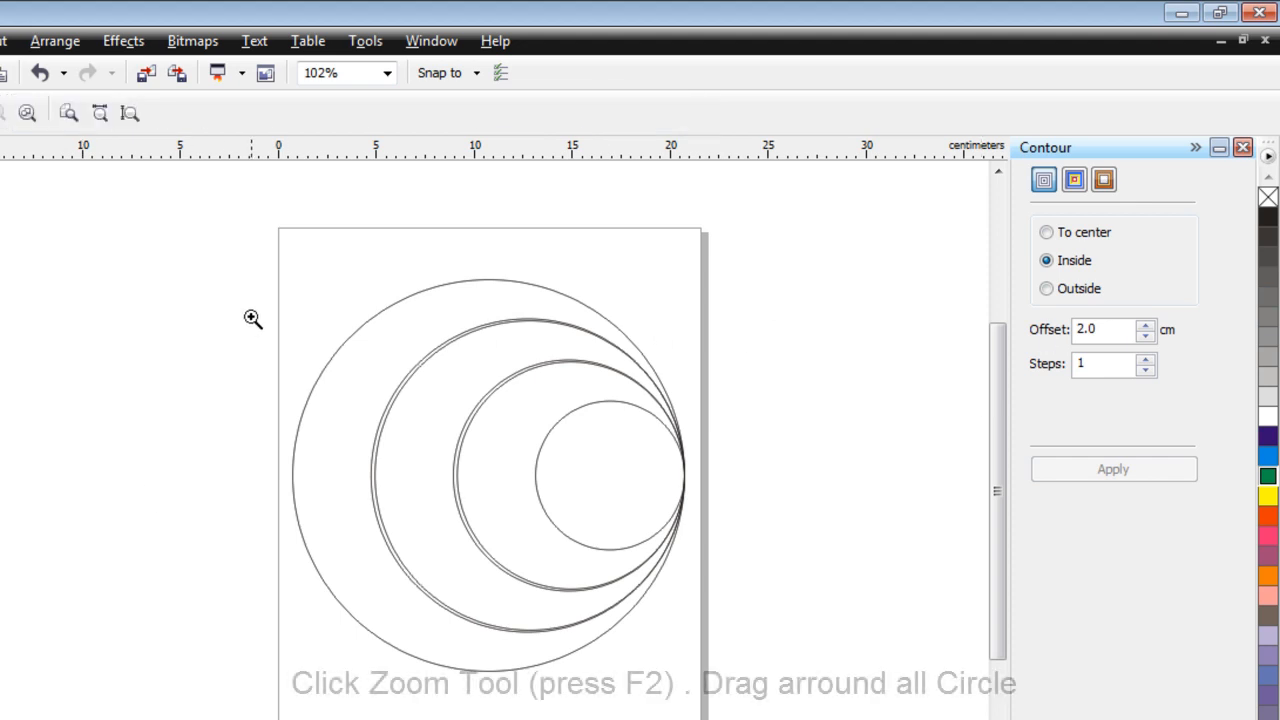
{"action": "left_click_drag", "start_coordinate": [269, 256], "coordinate": [695, 692]}
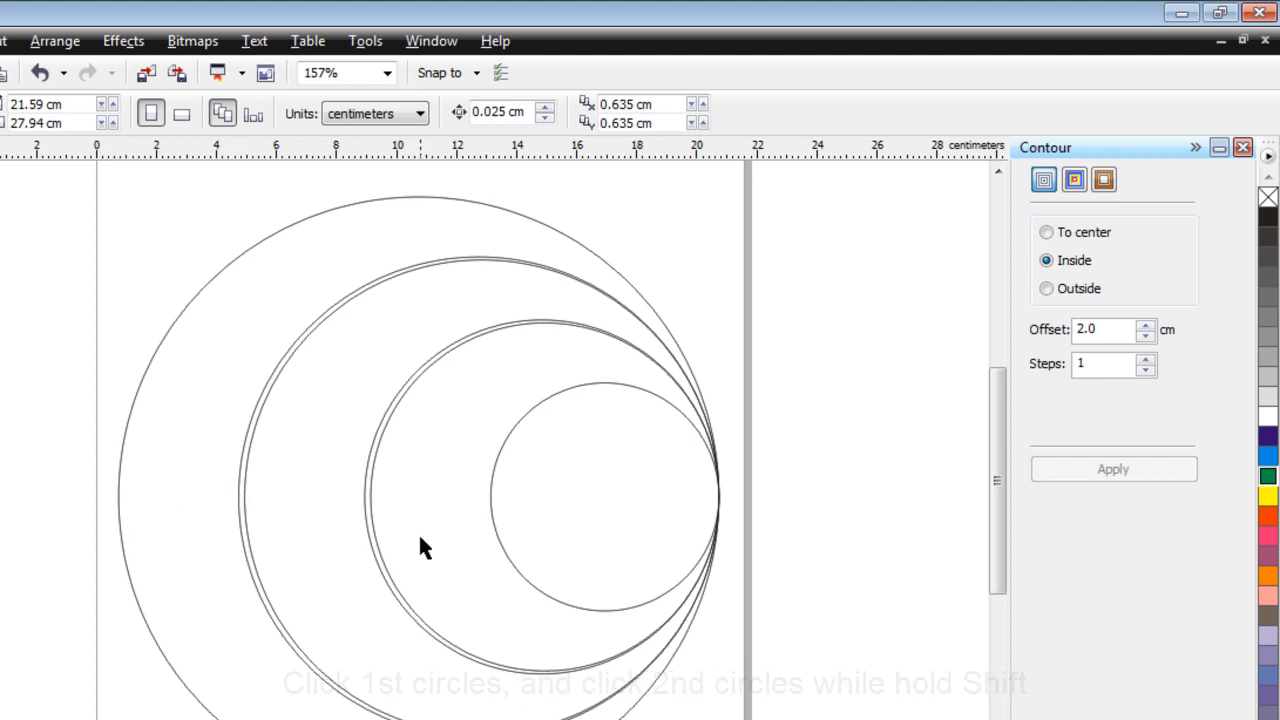
{"action": "left_click", "coordinate": [494, 492]}
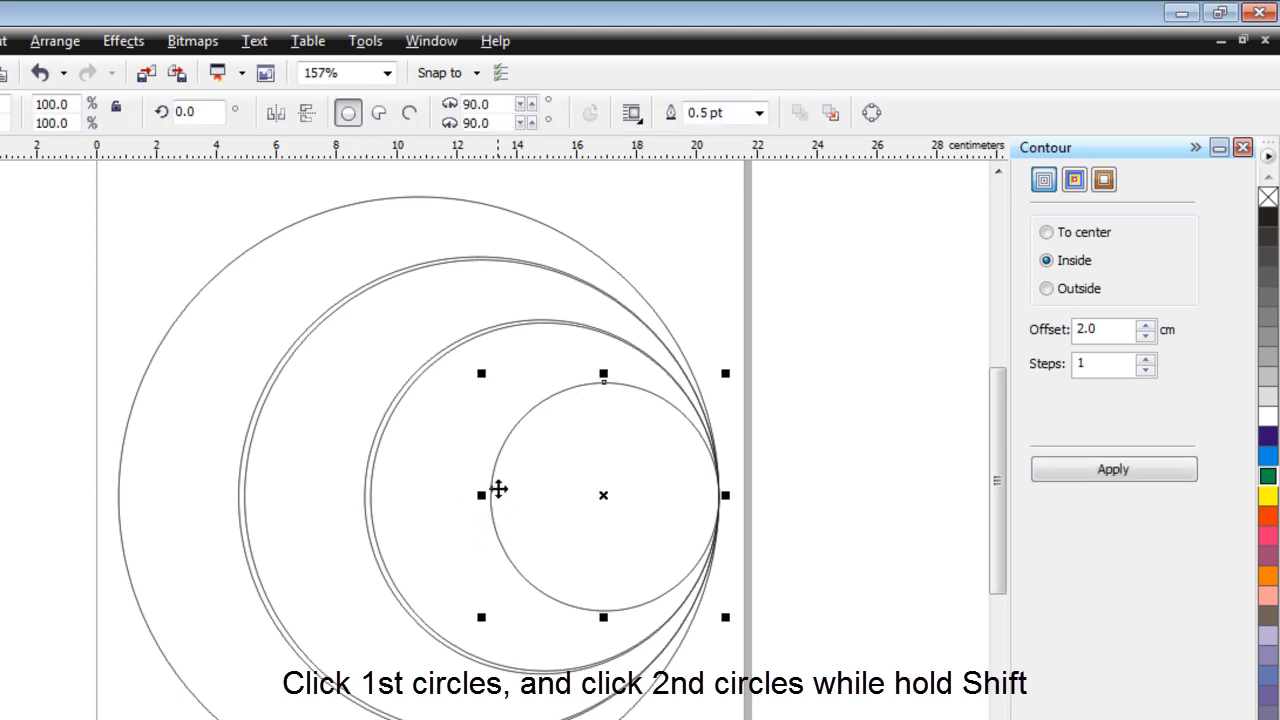
{"action": "left_click", "coordinate": [370, 465], "text": "shift"}
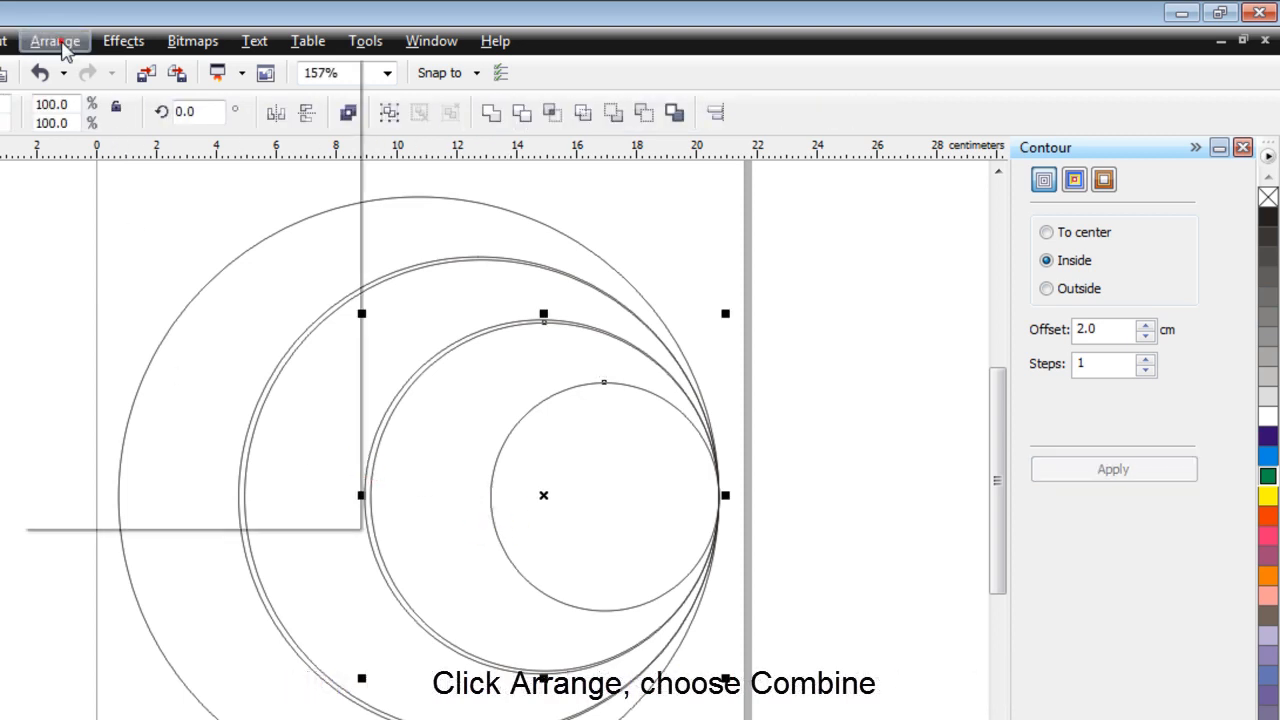
{"action": "left_click", "coordinate": [55, 41]}
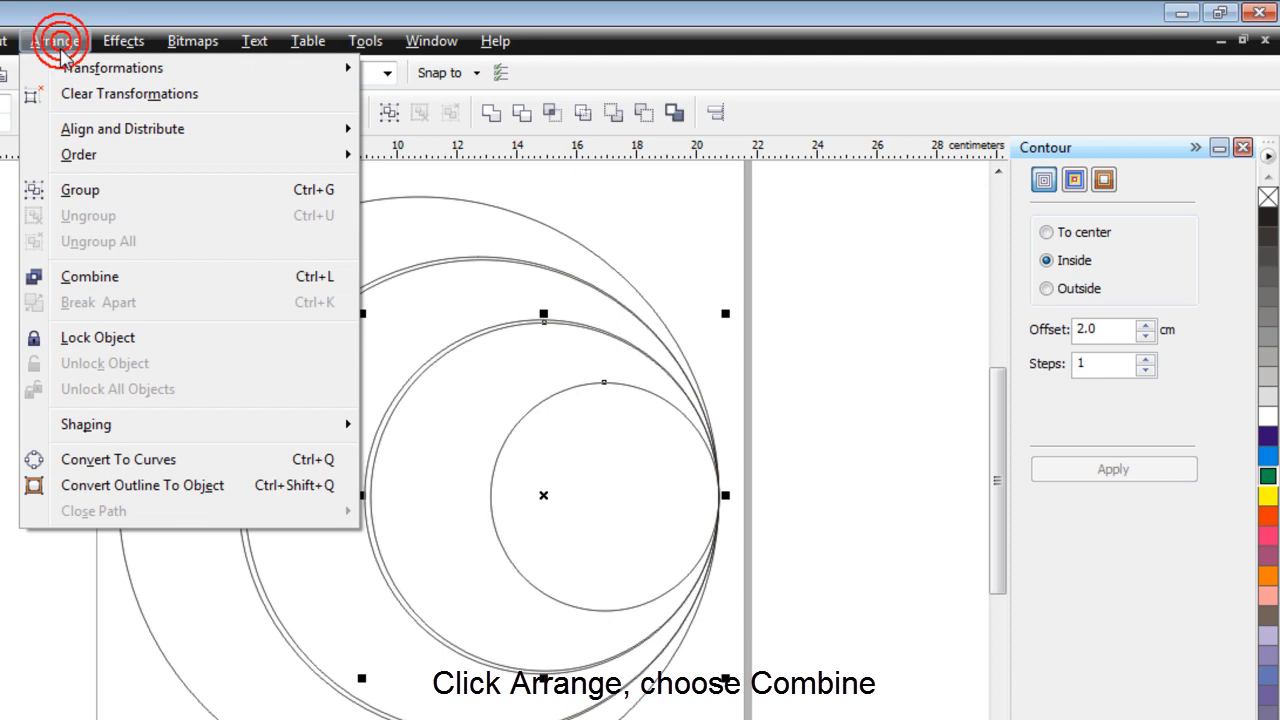
{"action": "left_click", "coordinate": [112, 276]}
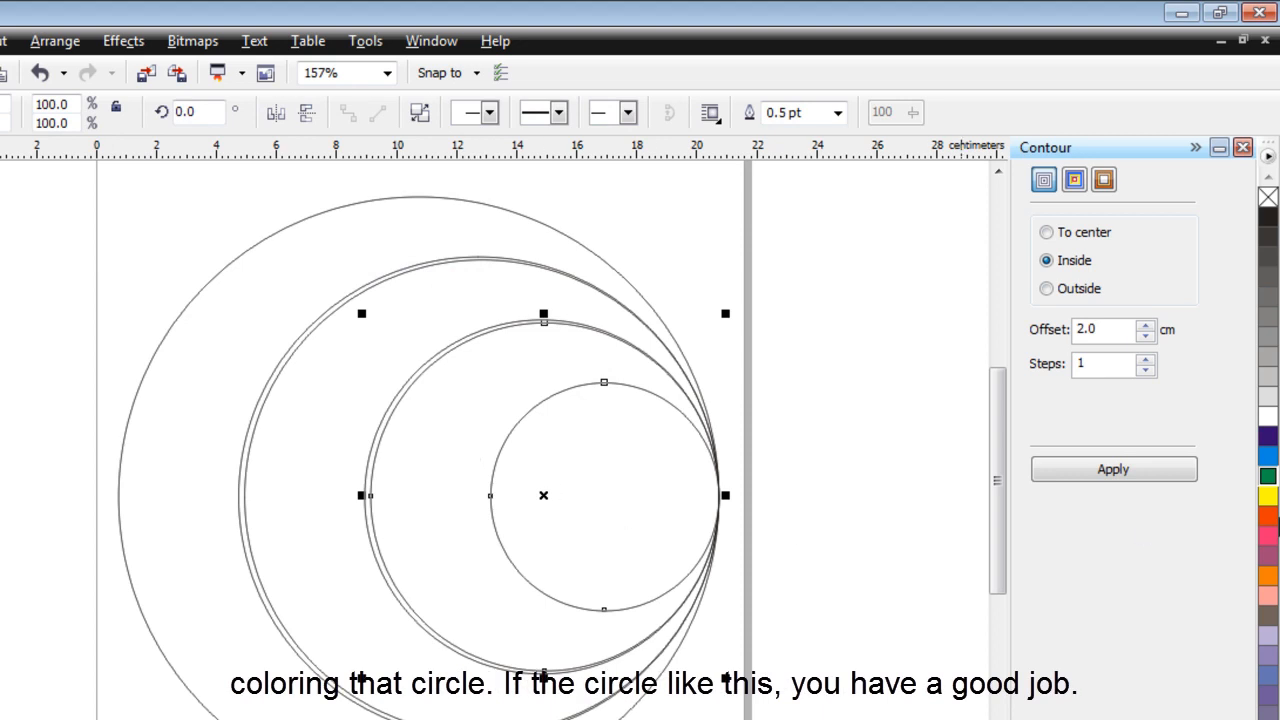
{"action": "left_click", "coordinate": [1268, 515]}
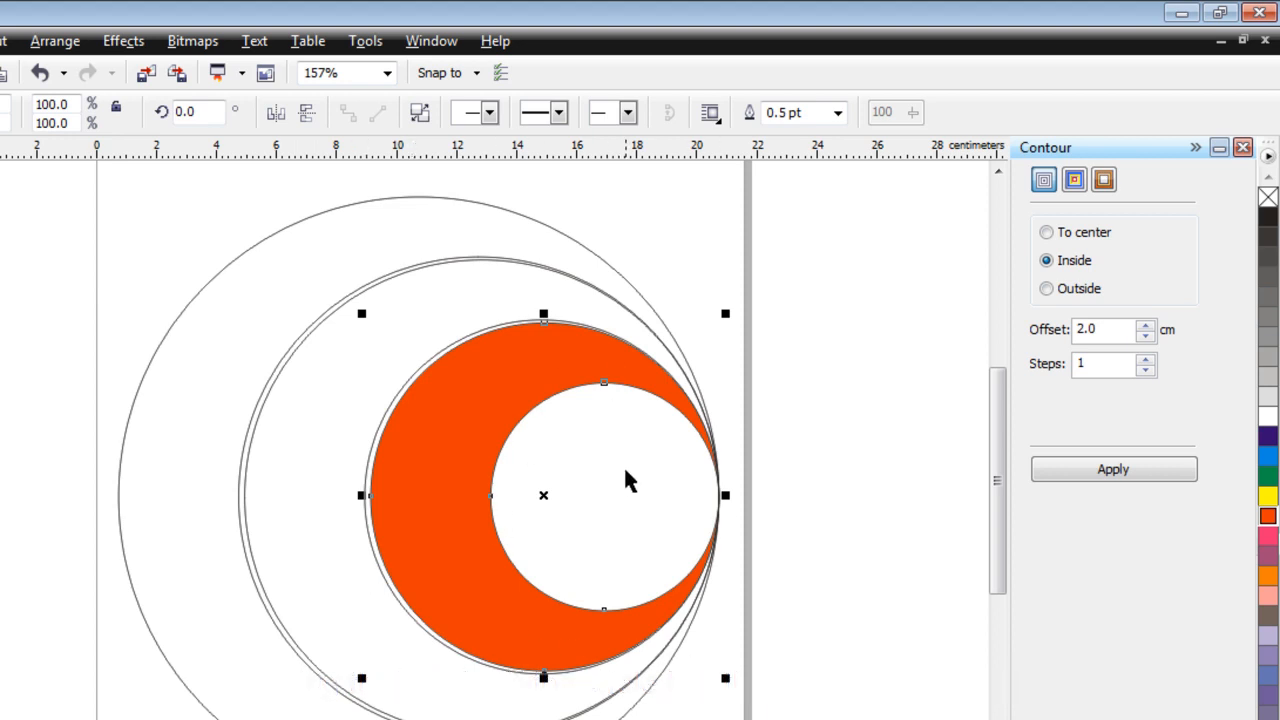
{"action": "left_click", "coordinate": [812, 385]}
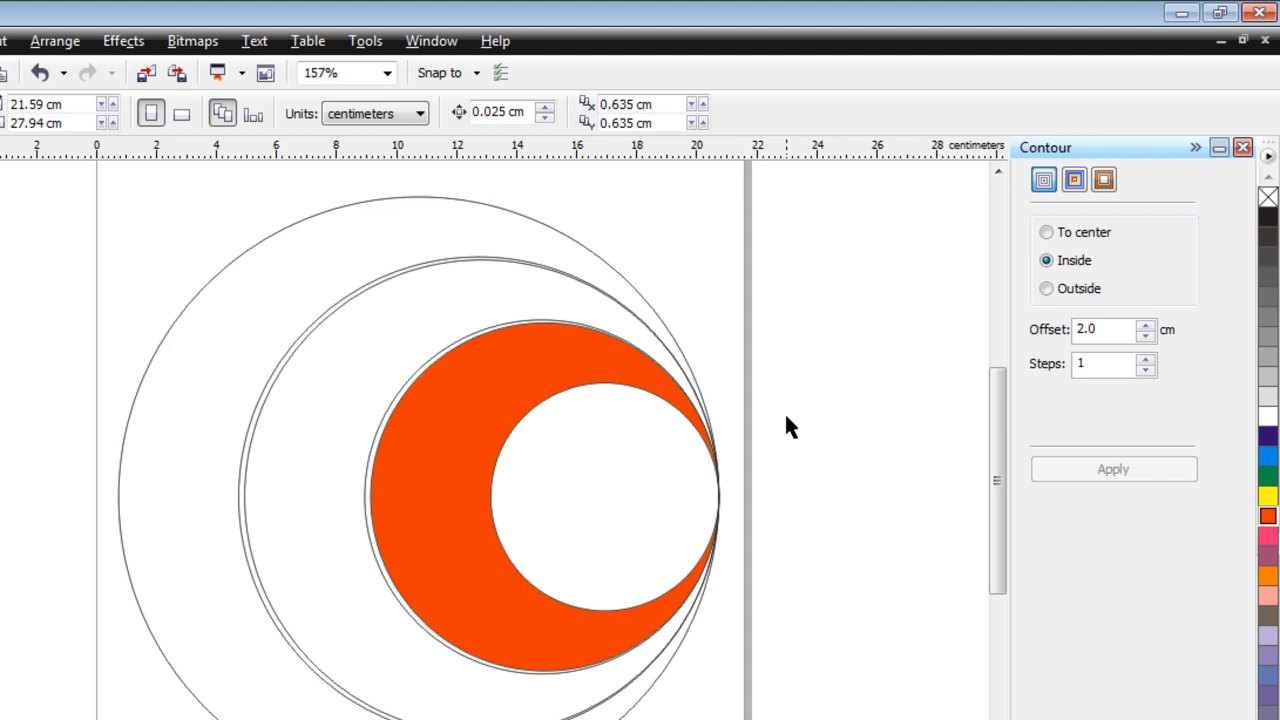
Combine the third and fourth circles, counted from the smallest, and fill the resulting crescent with yellow.
{"action": "left_click", "coordinate": [358, 495]}
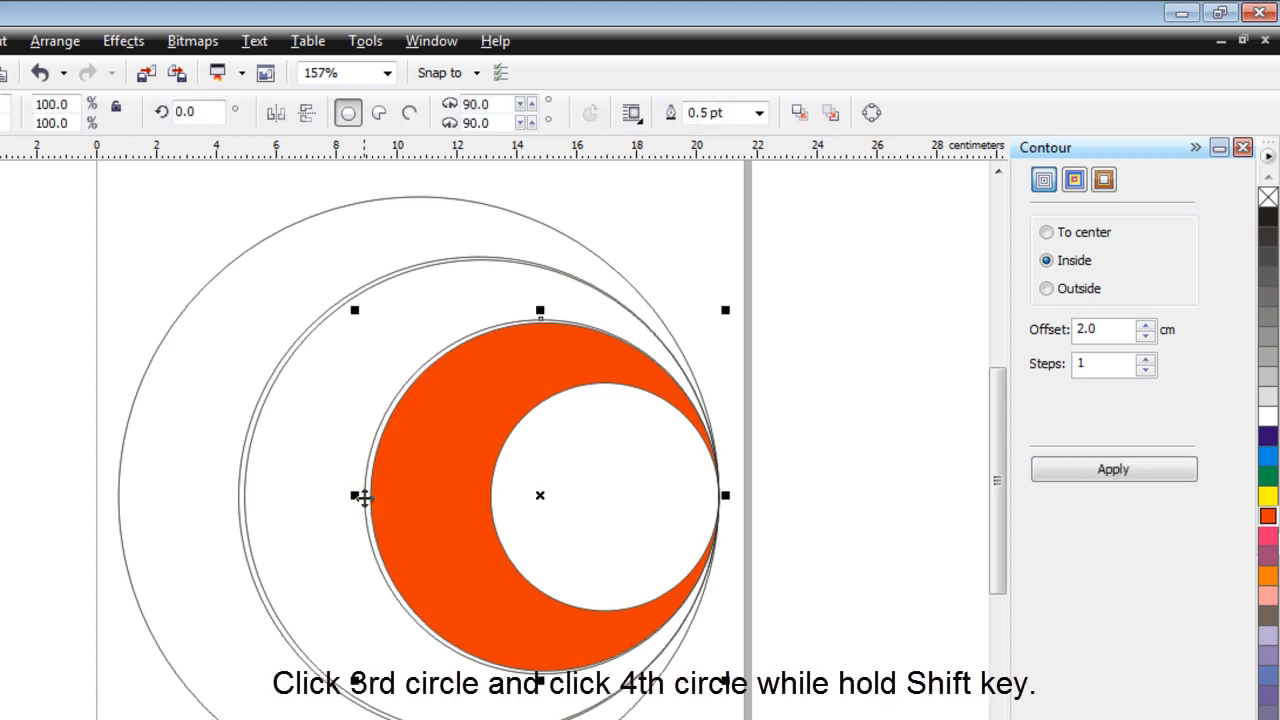
{"action": "left_click", "coordinate": [242, 478], "text": "shift"}
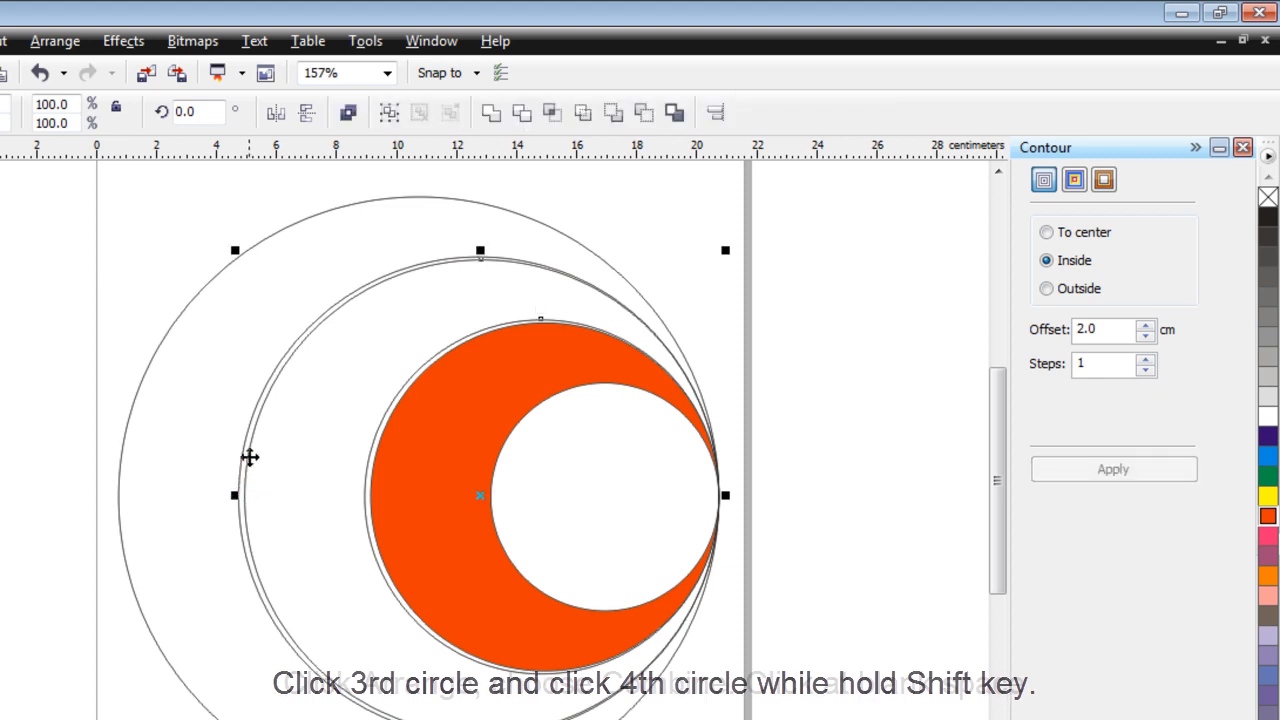
{"action": "left_click", "coordinate": [55, 41]}
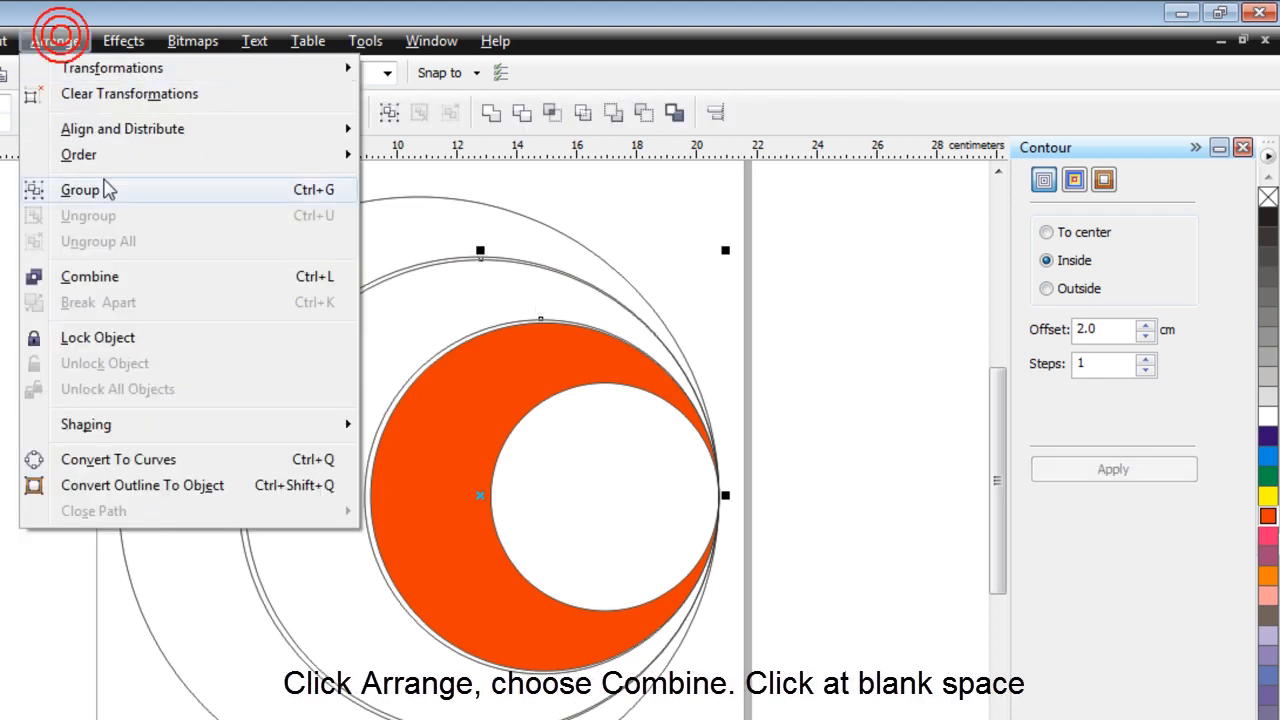
{"action": "left_click", "coordinate": [122, 278]}
{"action": "left_click", "coordinate": [20, 318]}
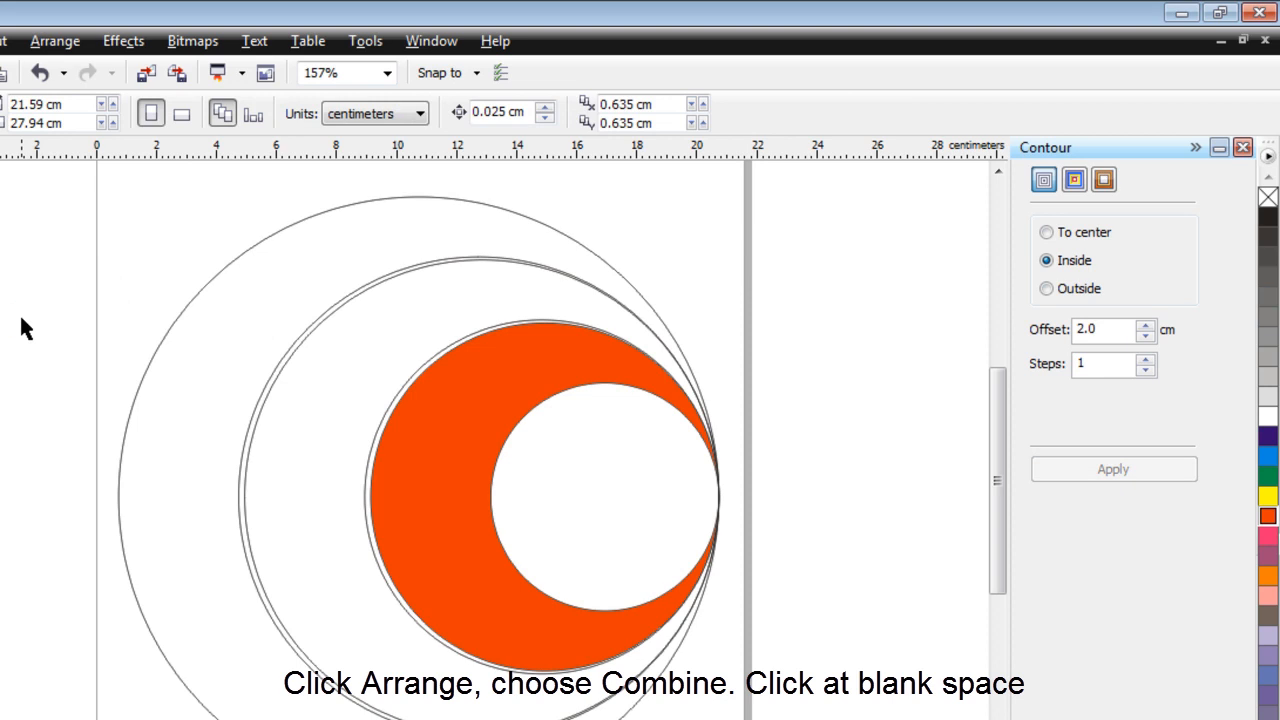
{"action": "left_click", "coordinate": [310, 424]}
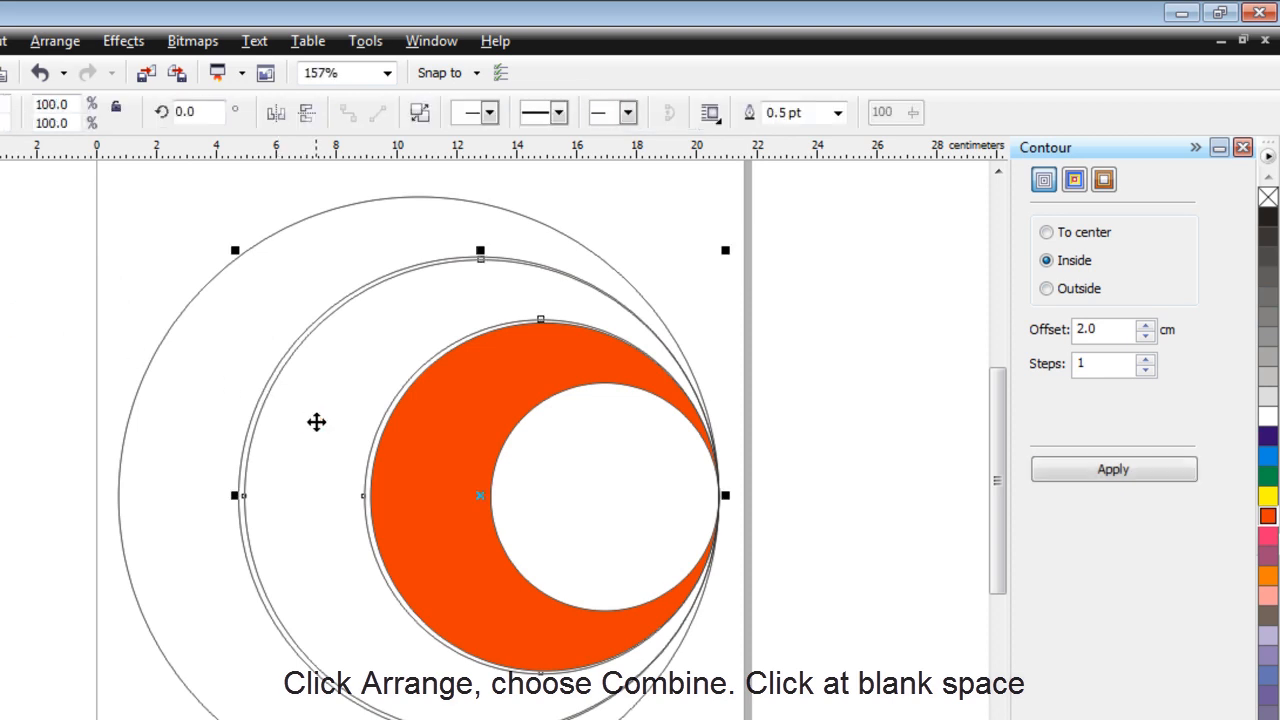
{"action": "left_click", "coordinate": [1268, 496]}
{"action": "left_click", "coordinate": [975, 548]}
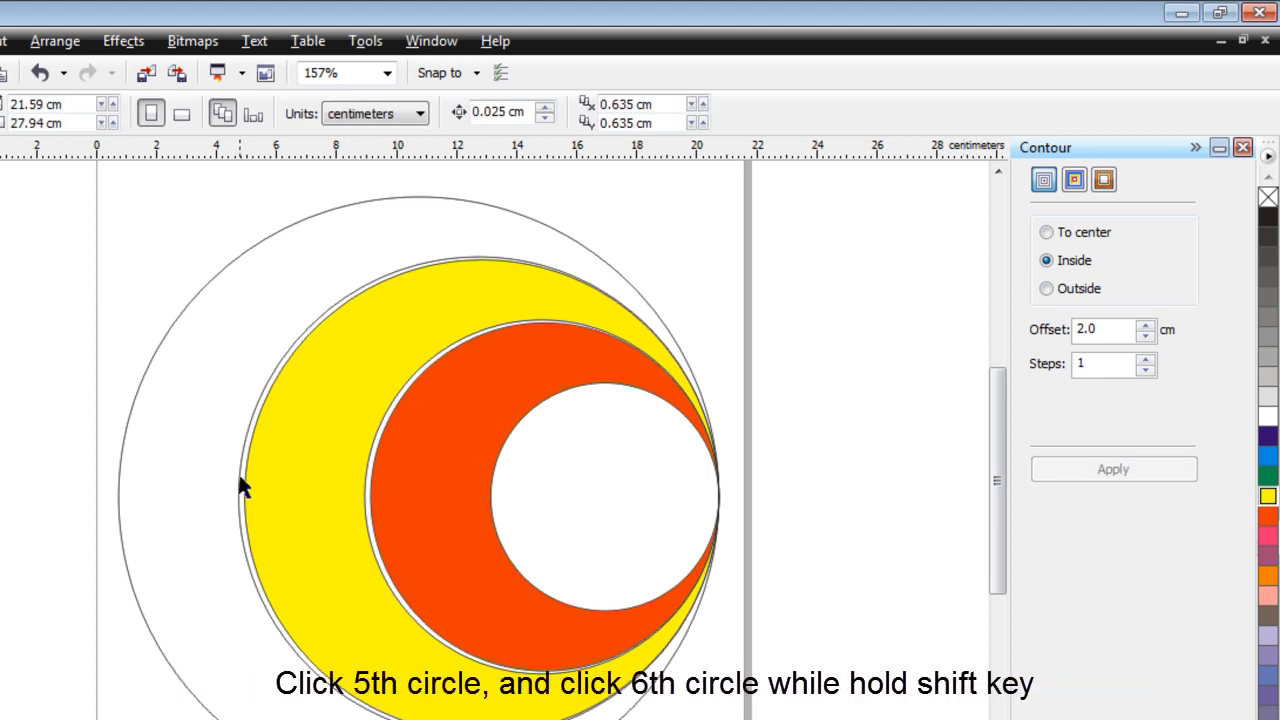
Combine the fifth circle from the smallest with the outermost circle and fill the resulting crescent with green.
{"action": "left_click", "coordinate": [240, 478]}
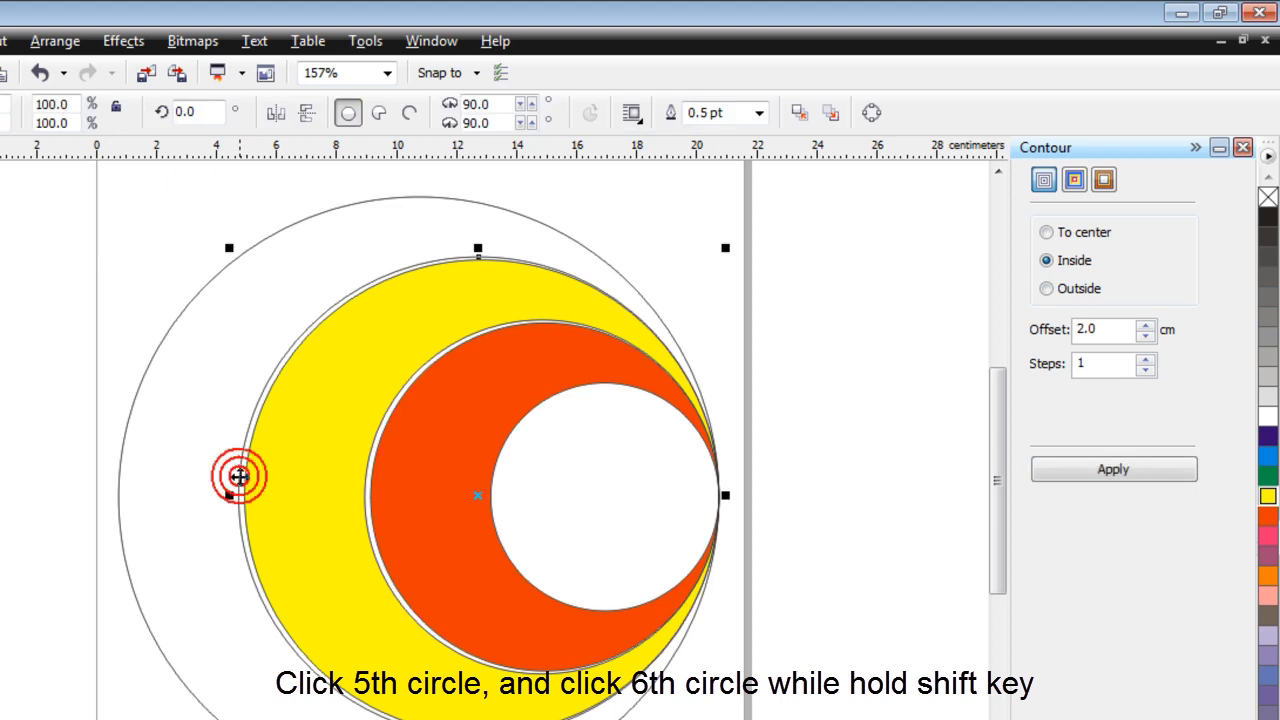
{"action": "left_click", "coordinate": [120, 455], "text": "shift"}
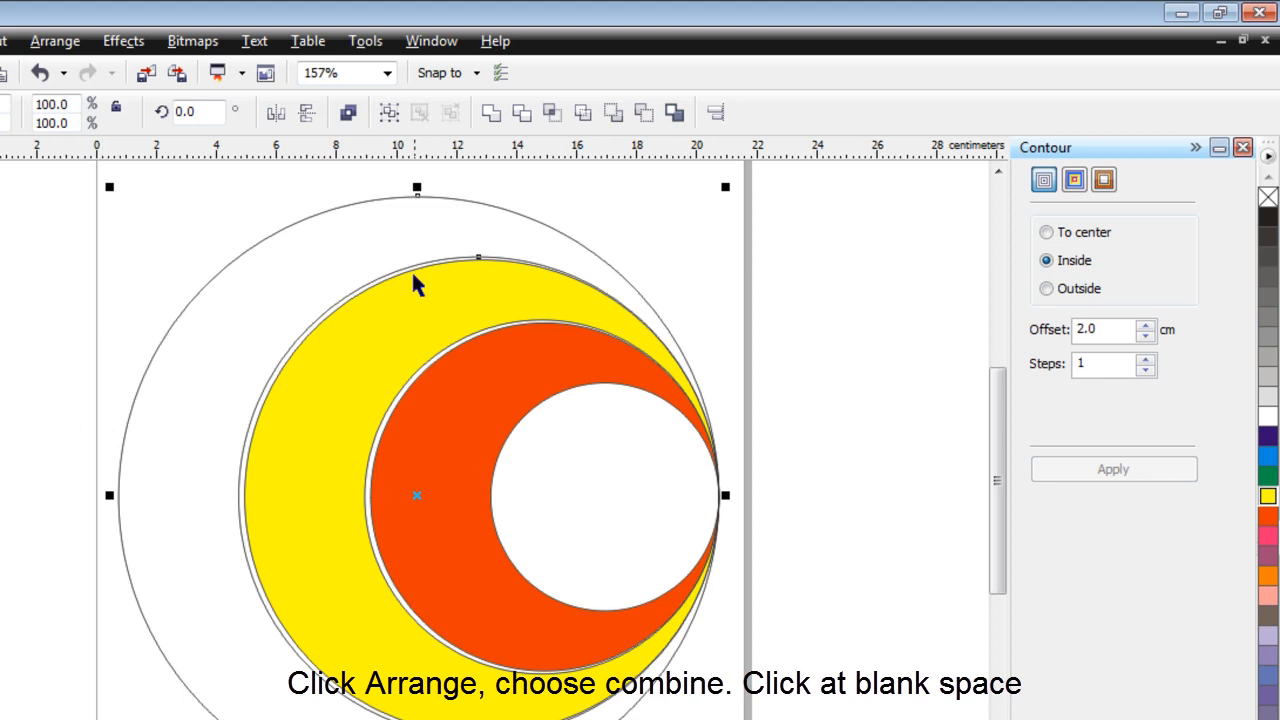
{"action": "left_click", "coordinate": [55, 41]}
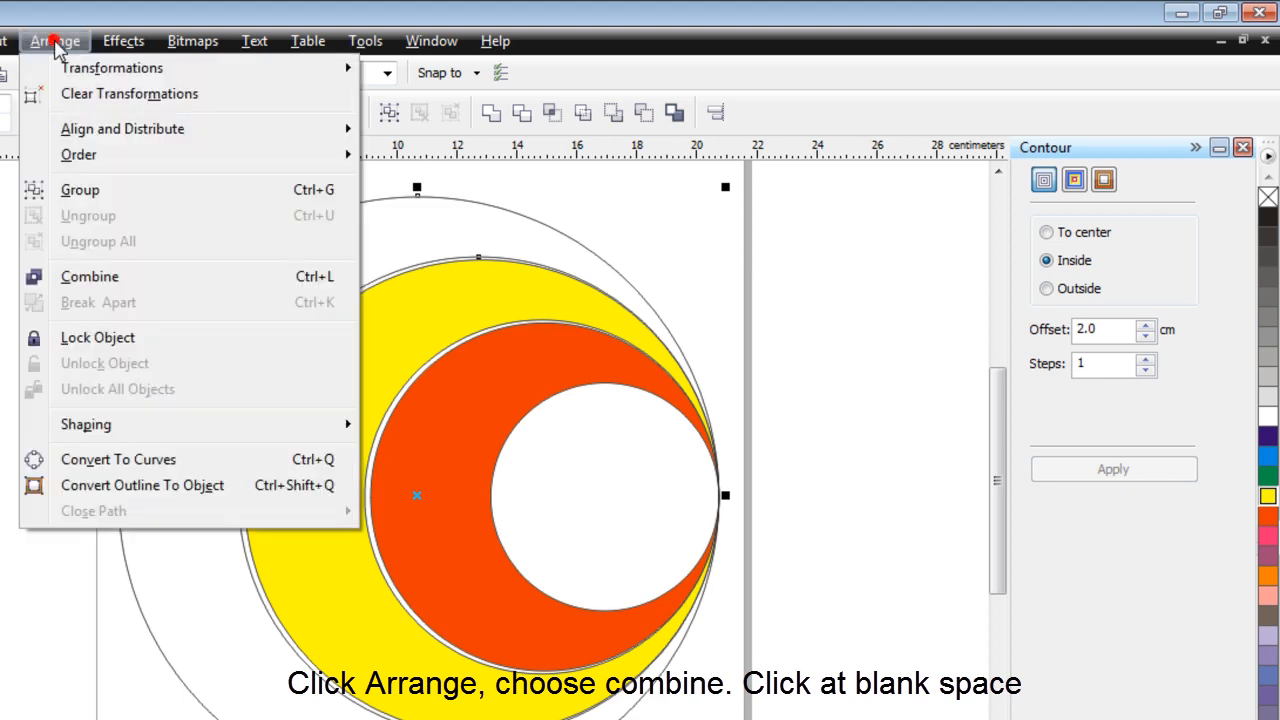
{"action": "left_click", "coordinate": [74, 285]}
{"action": "left_click", "coordinate": [29, 290]}
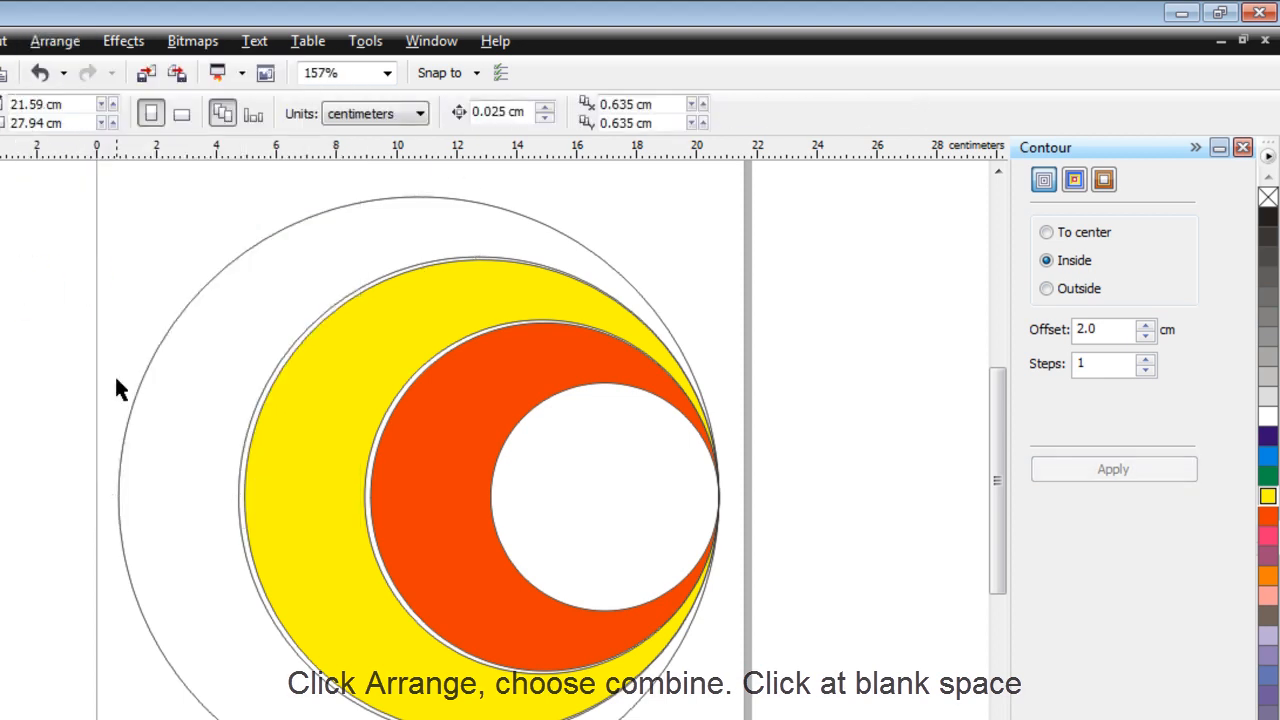
{"action": "left_click", "coordinate": [194, 437]}
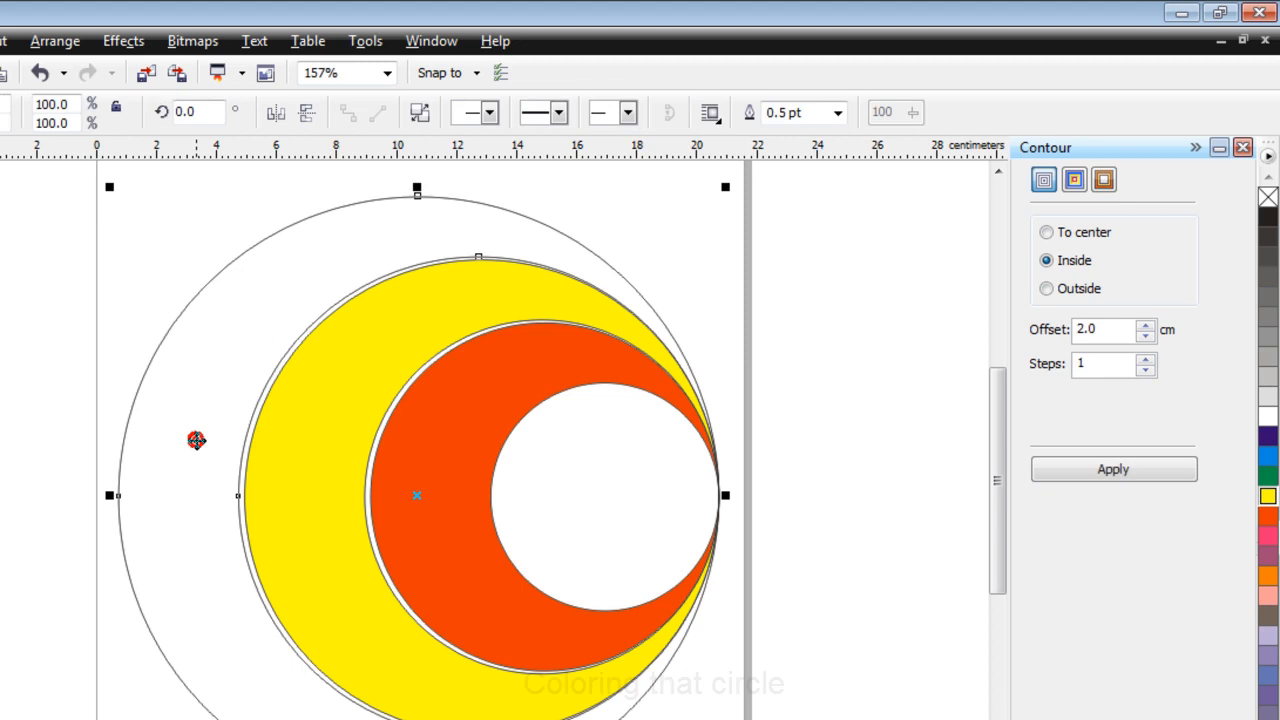
{"action": "left_click", "coordinate": [1267, 477]}
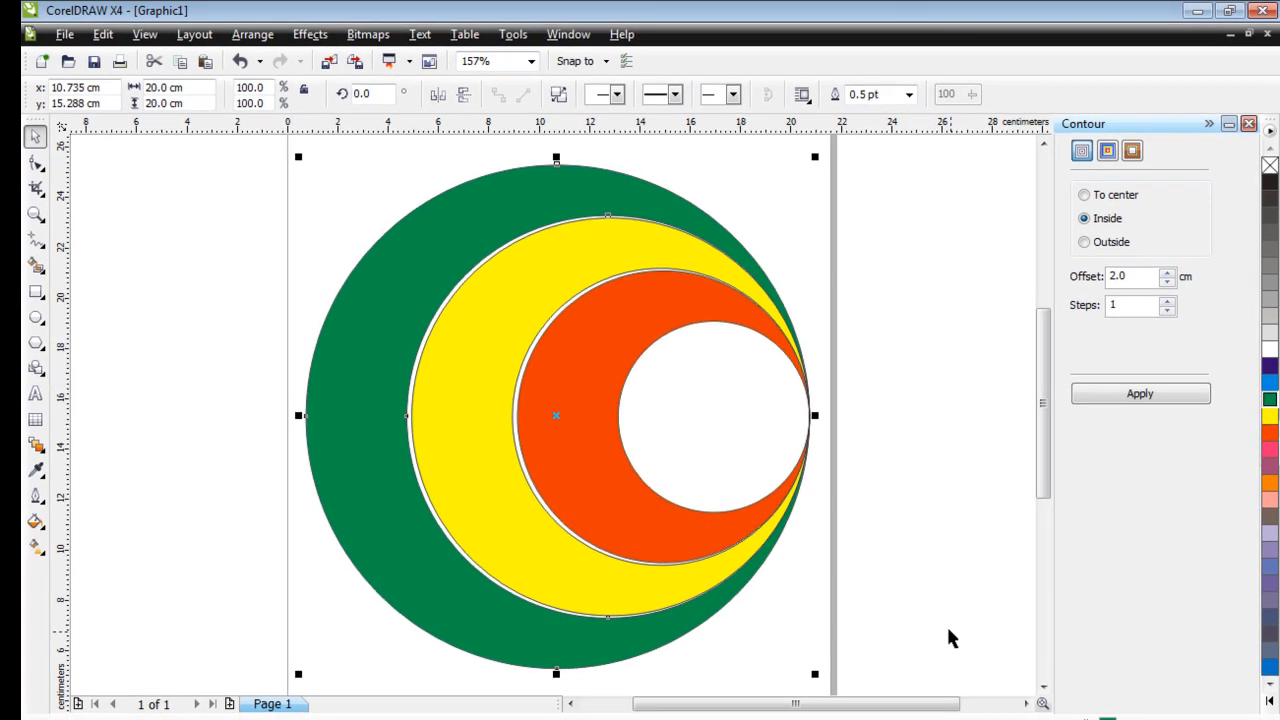
Select the green crescent, place a horizontal guideline through its centre and clear the selection.
{"action": "left_click", "coordinate": [1043, 687]}
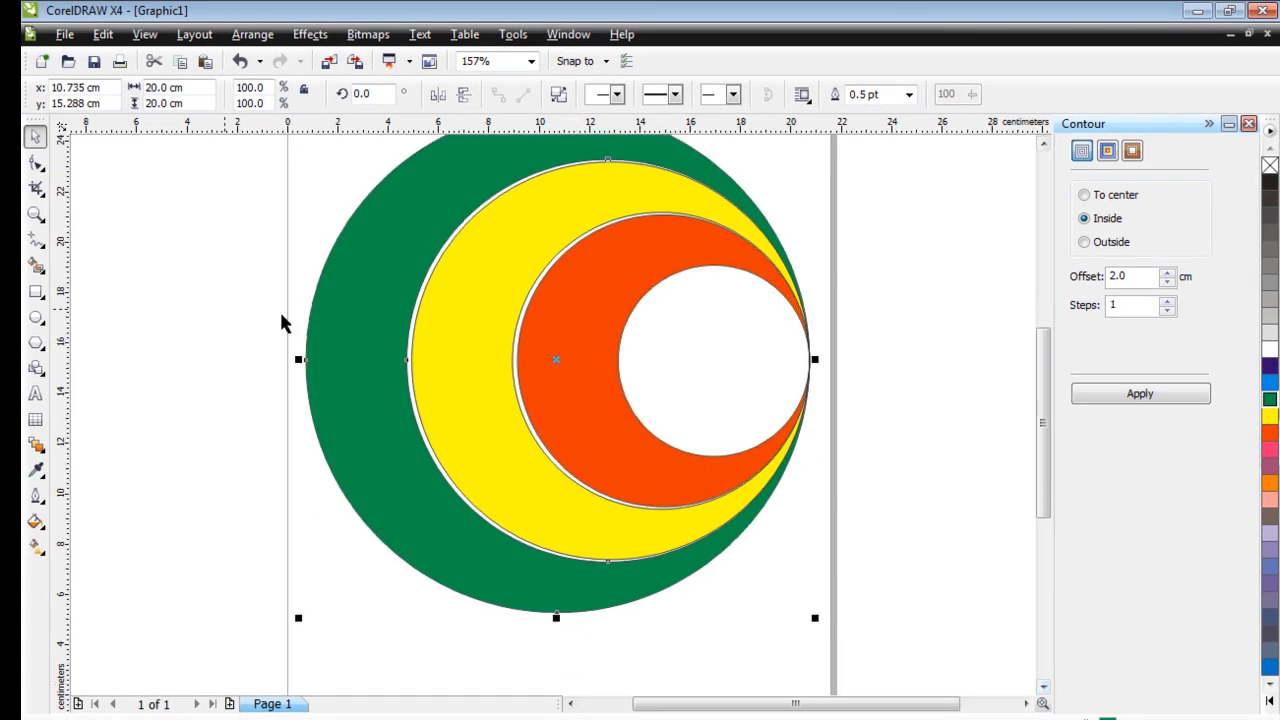
{"action": "left_click", "coordinate": [203, 325]}
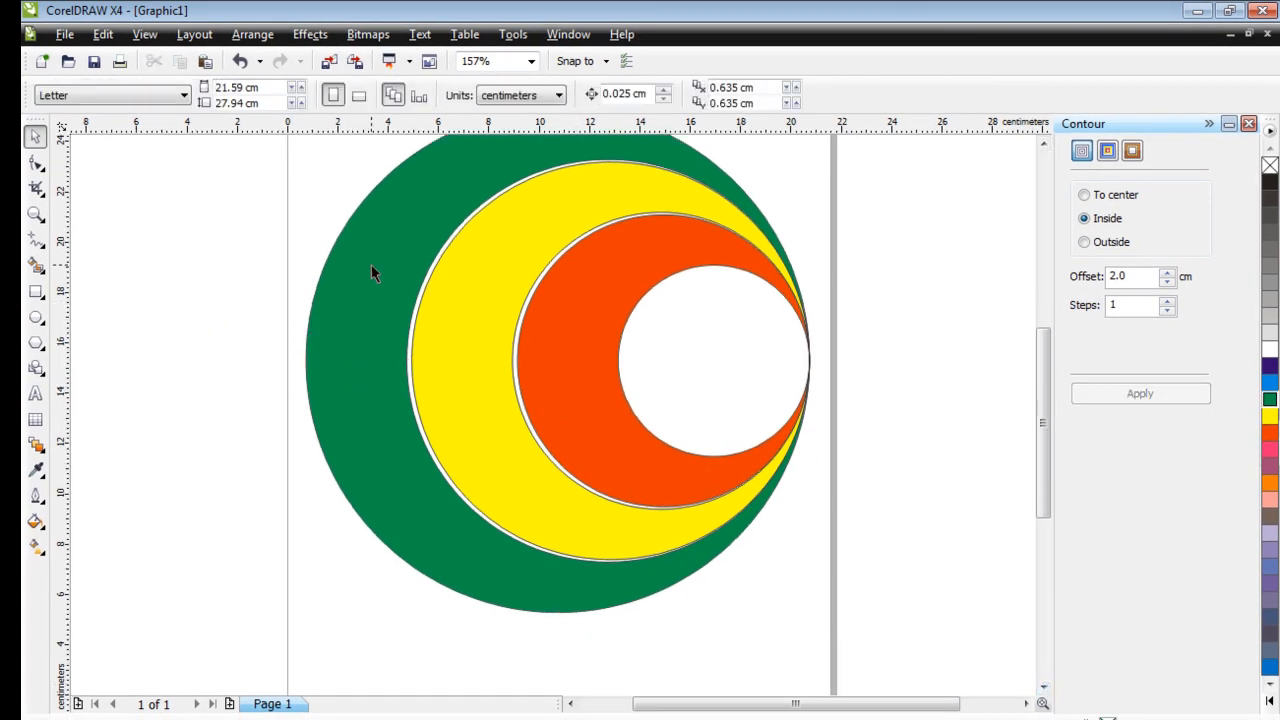
{"action": "left_click", "coordinate": [371, 265]}
{"action": "left_click", "coordinate": [200, 289]}
{"action": "left_click", "coordinate": [382, 269]}
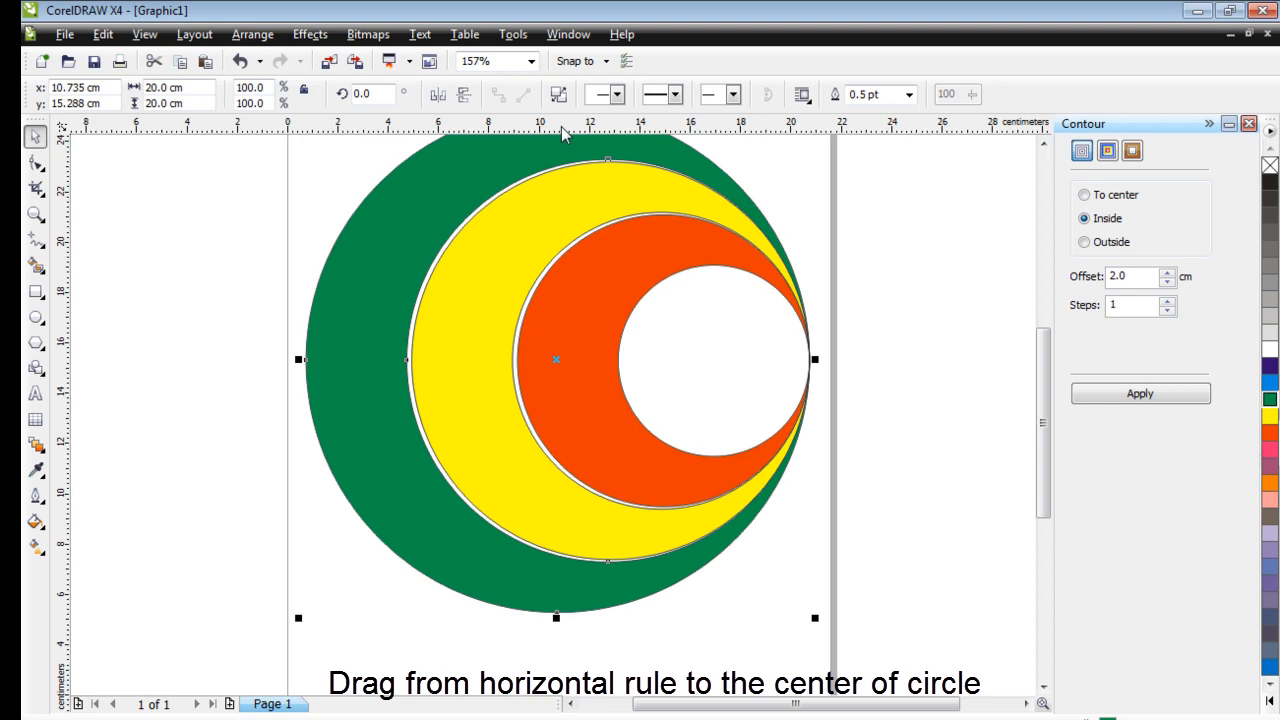
{"action": "left_click_drag", "start_coordinate": [561, 126], "coordinate": [567, 359]}
{"action": "left_click", "coordinate": [929, 275]}
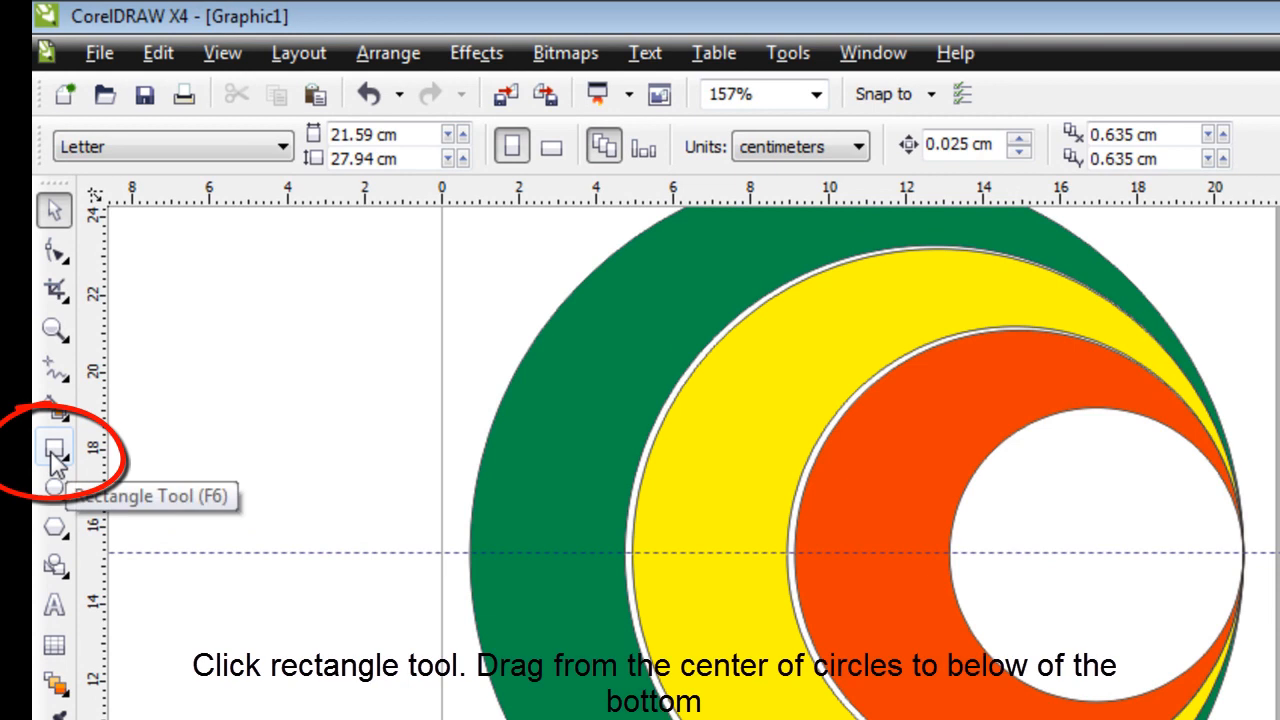
Draw a rectangle about 23.3 by 10.75 cm from the guideline downwards, covering the crescents' lower half, and clear the selection.
{"action": "left_click", "coordinate": [55, 455]}
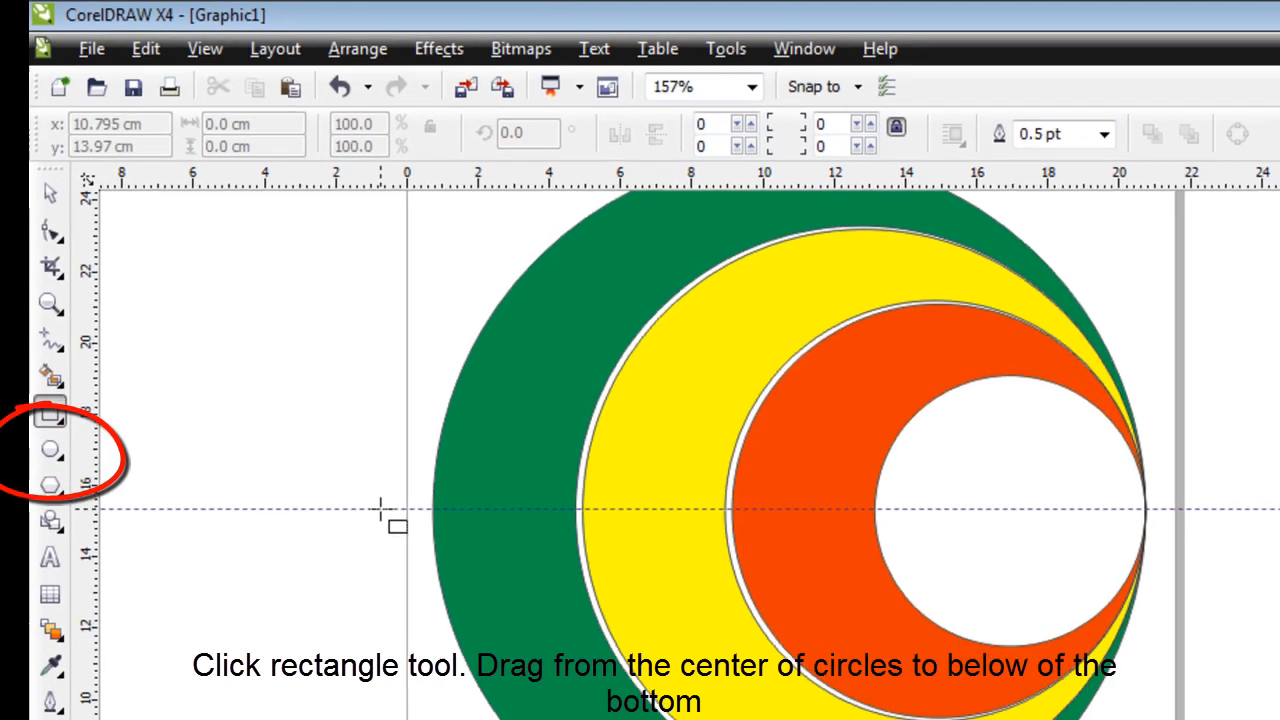
{"action": "left_click_drag", "start_coordinate": [380, 510], "coordinate": [1211, 719]}
{"action": "left_click_drag", "start_coordinate": [848, 614], "coordinate": [848, 625]}
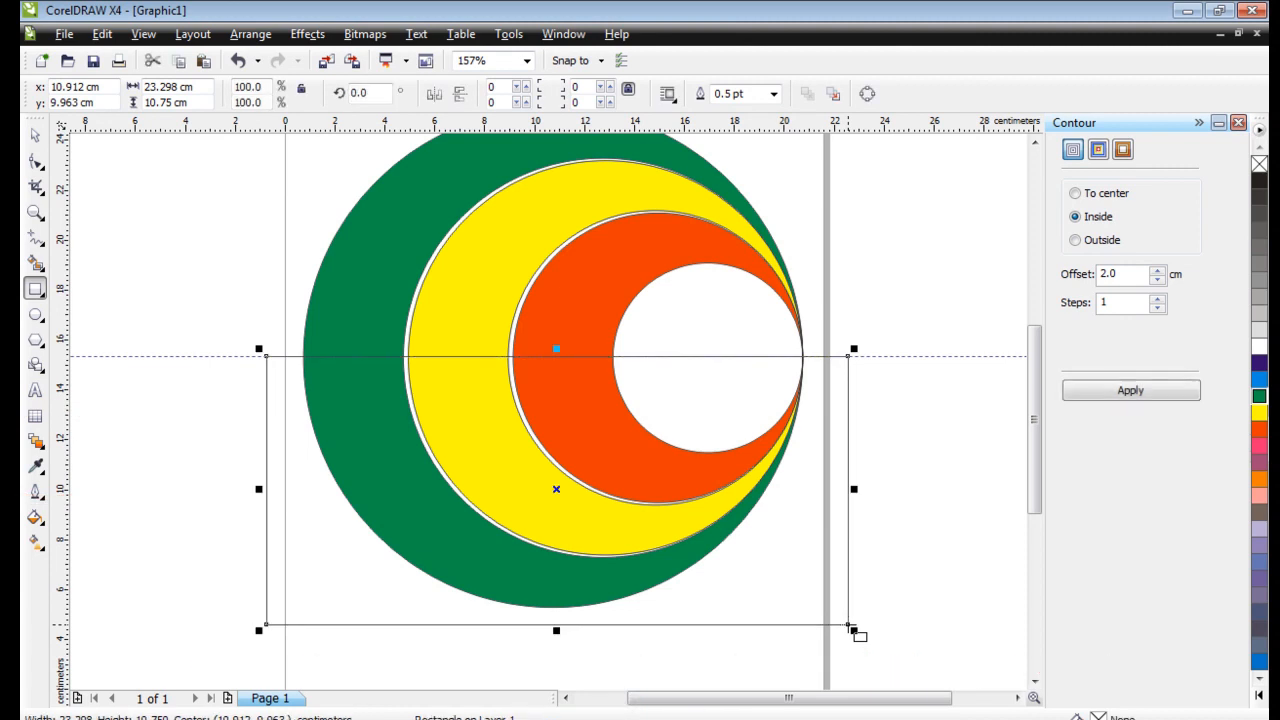
{"action": "left_click", "coordinate": [35, 135]}
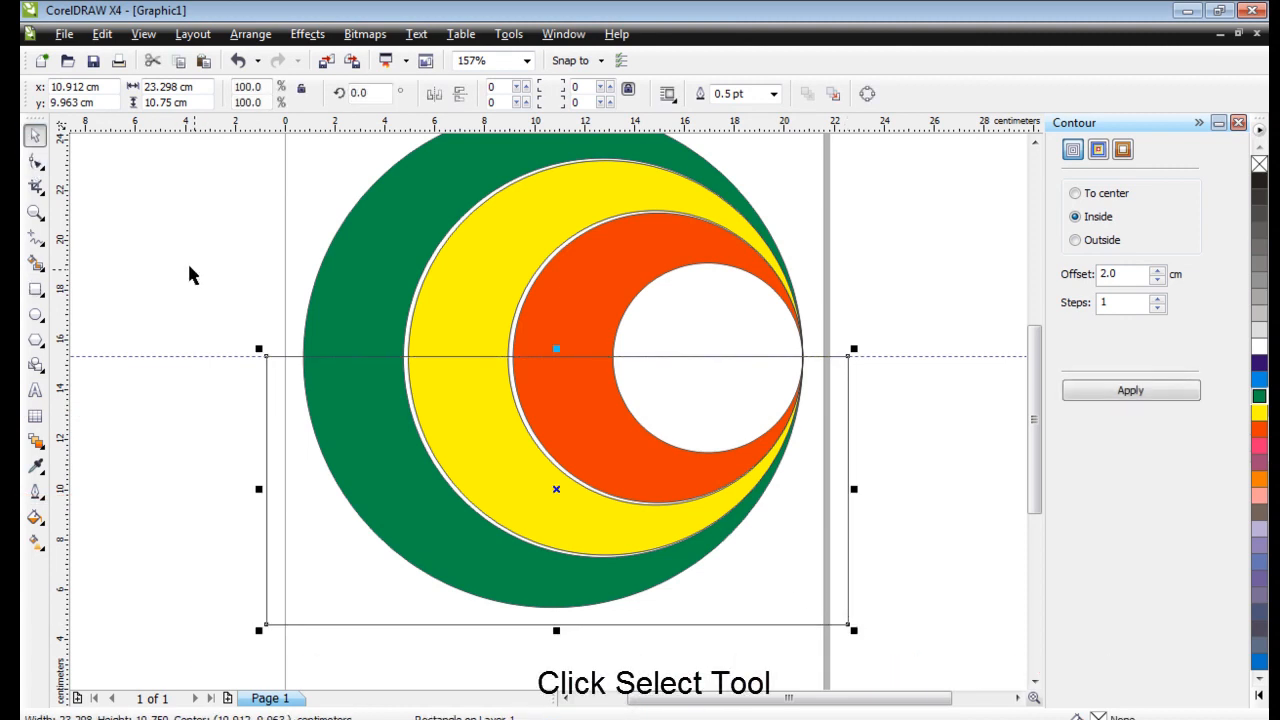
{"action": "left_click", "coordinate": [136, 255]}
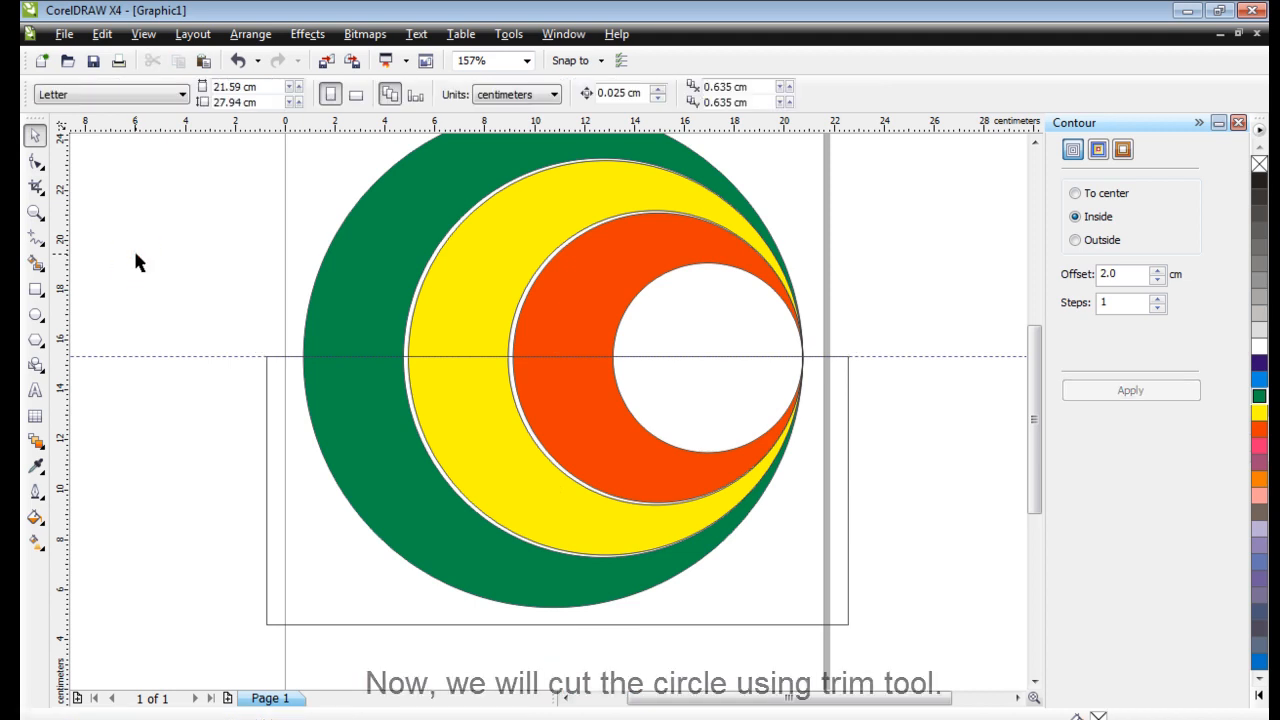
Trim the lower half off the green crescent with the rectangle and clear the selection.
{"action": "left_click", "coordinate": [266, 548]}
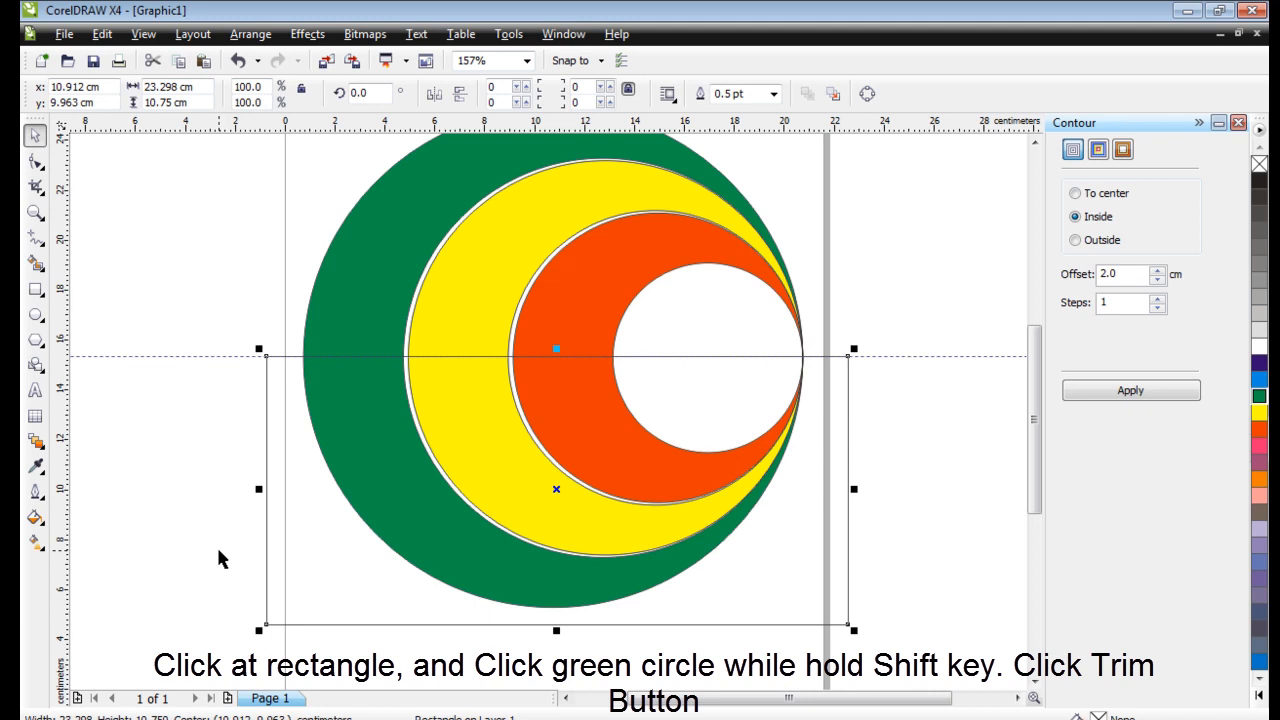
{"action": "left_click", "coordinate": [387, 234], "text": "shift"}
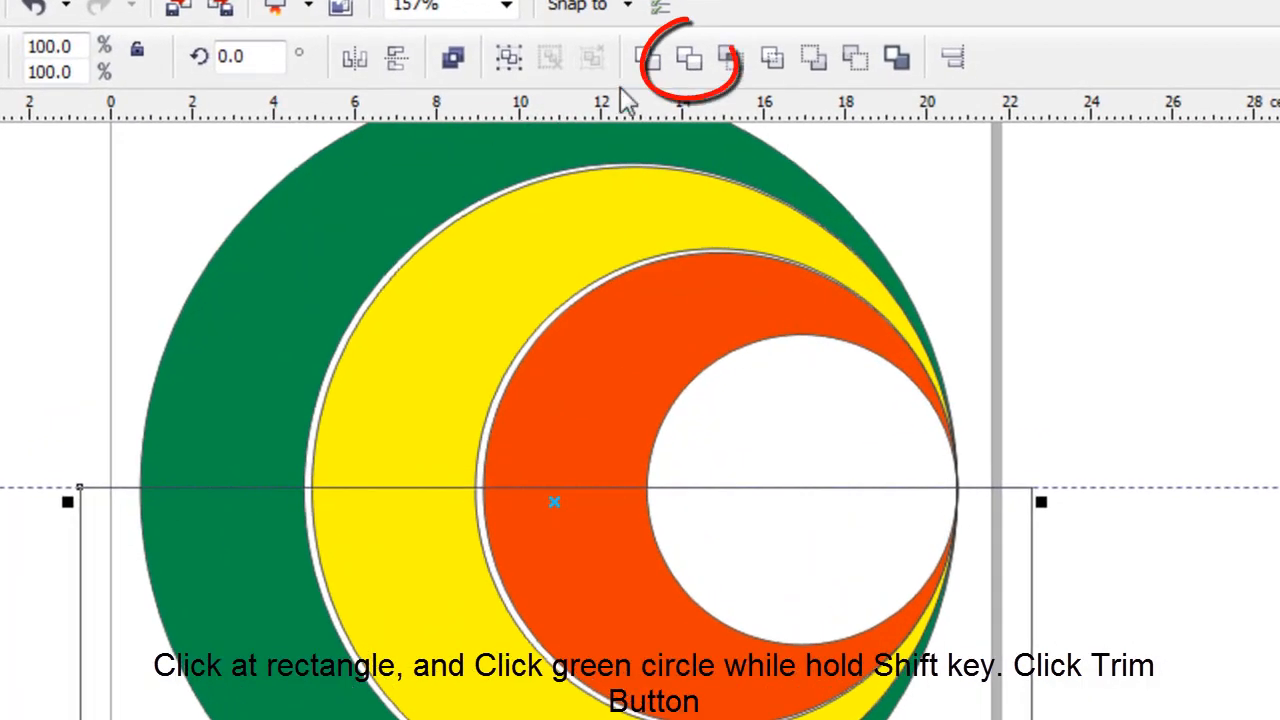
{"action": "left_click", "coordinate": [683, 60]}
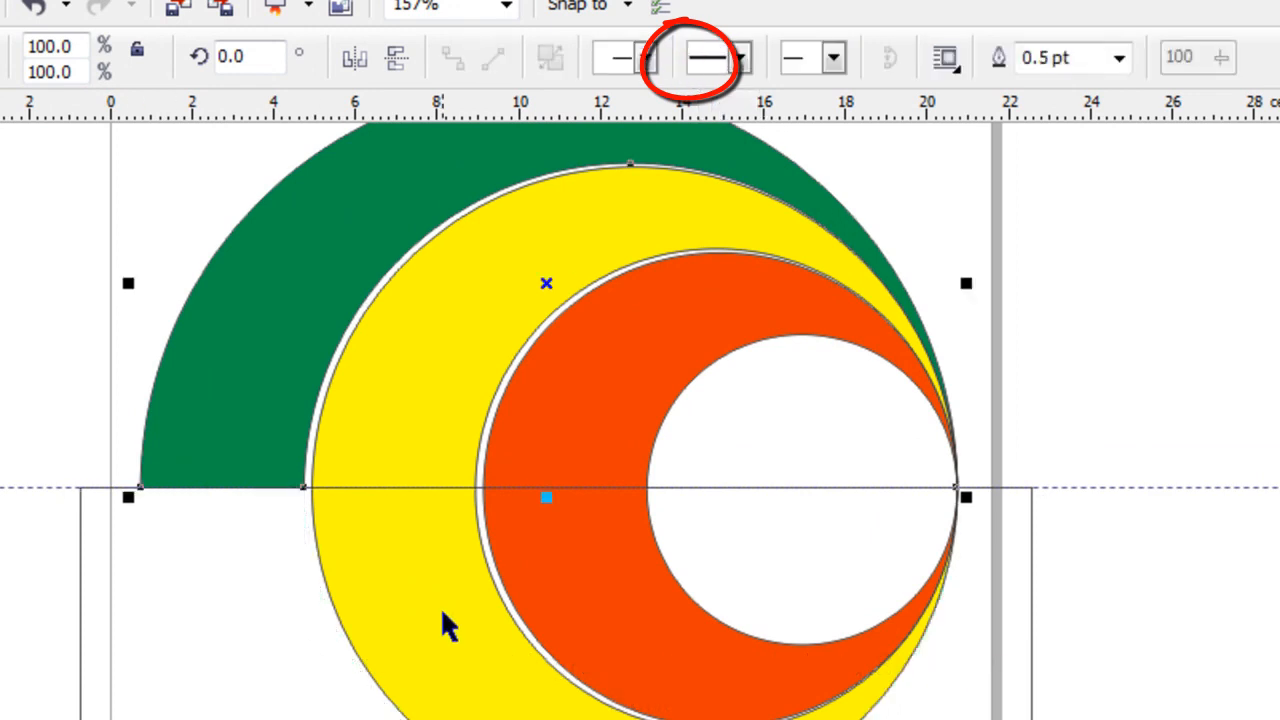
{"action": "left_click", "coordinate": [6, 385]}
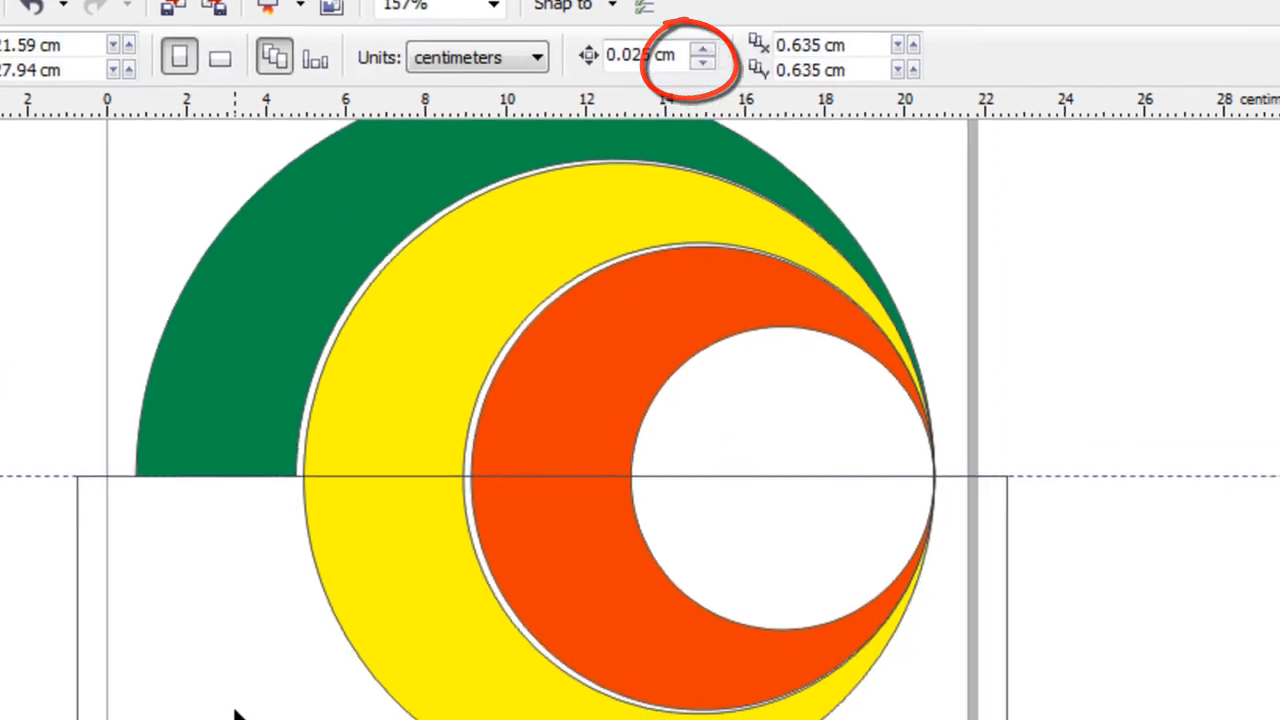
Trim the lower half off the yellow crescent with the rectangle and clear the selection.
{"action": "left_click", "coordinate": [241, 718]}
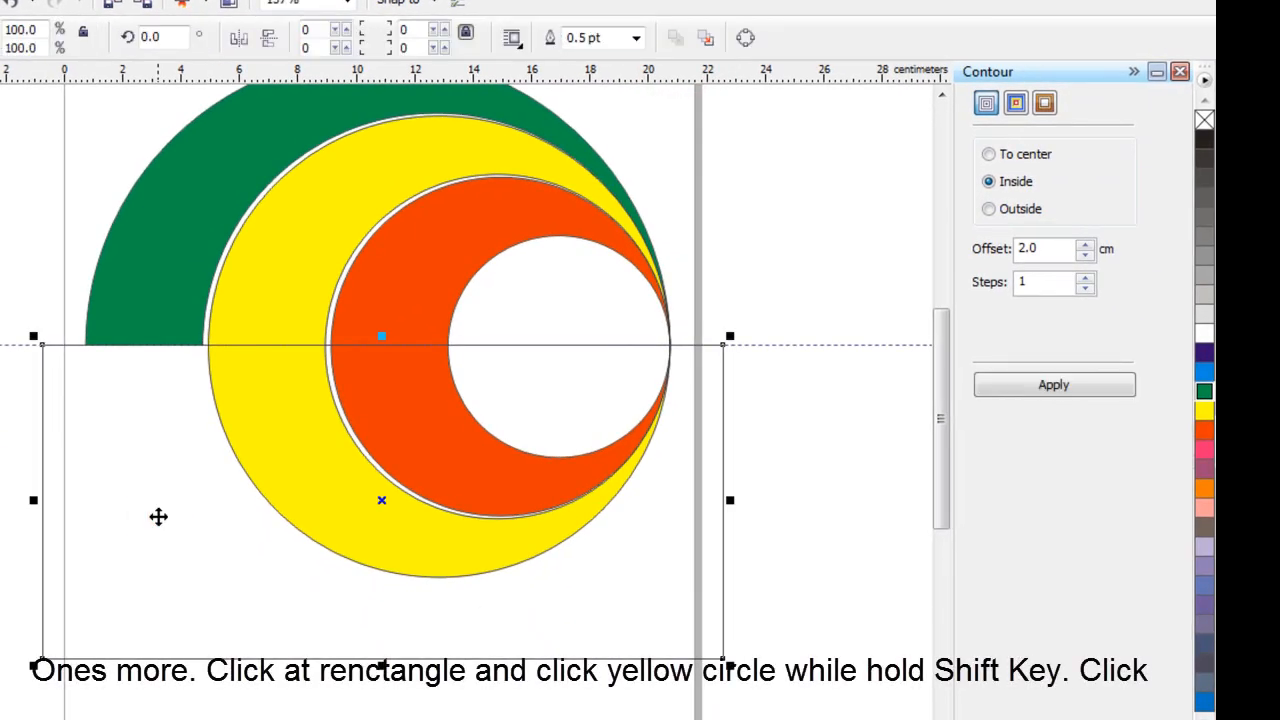
{"action": "left_click", "coordinate": [278, 276], "text": "shift"}
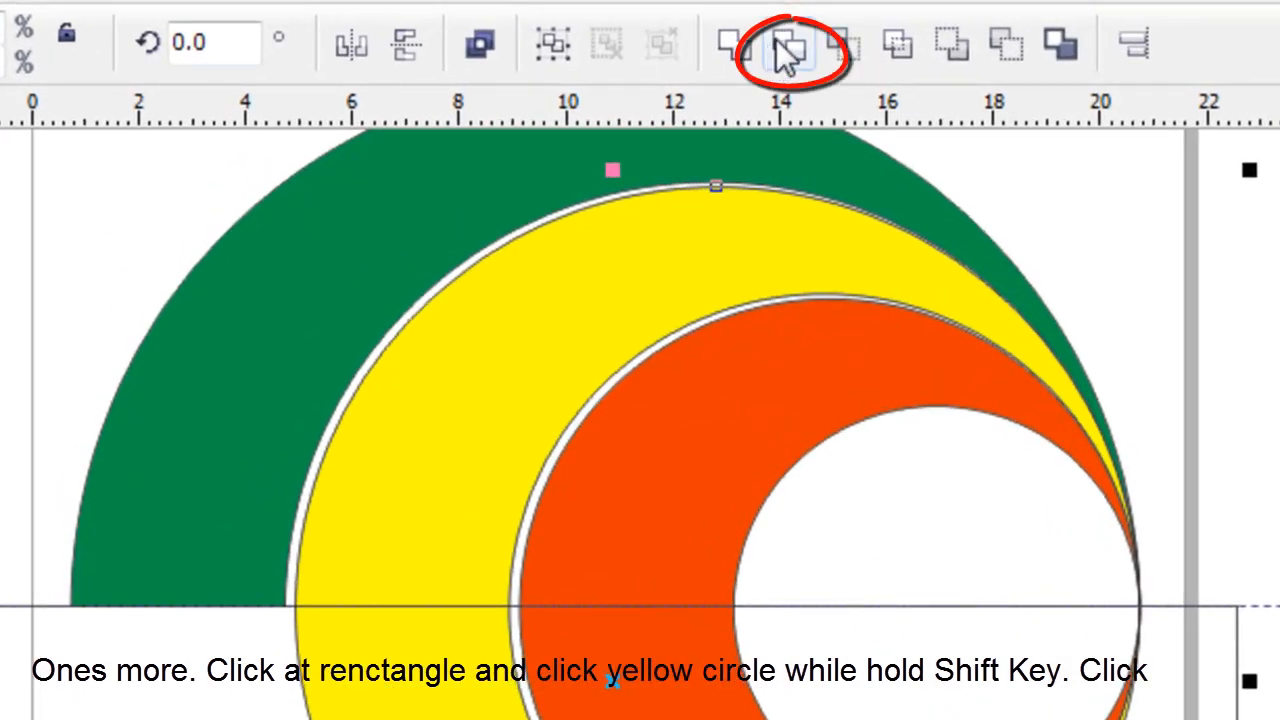
{"action": "left_click", "coordinate": [785, 55]}
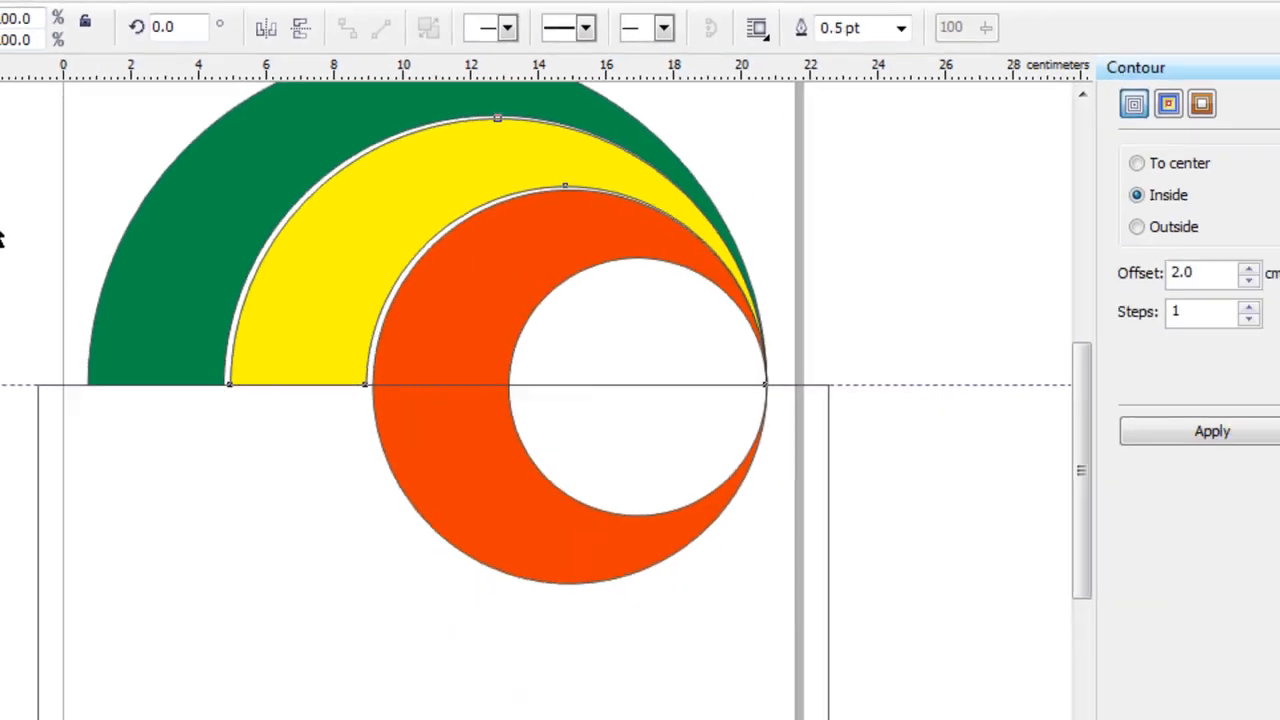
{"action": "left_click", "coordinate": [3, 214]}
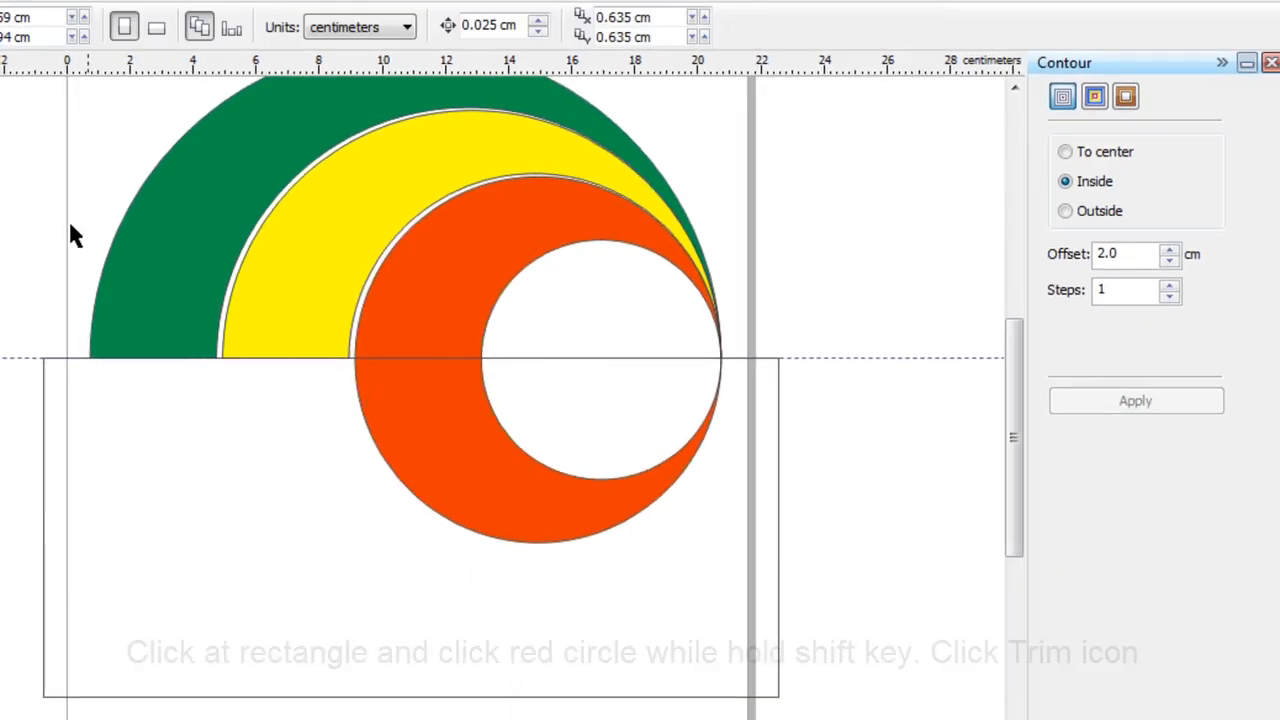
Trim the lower half off the orange-red crescent with the rectangle and clear the selection.
{"action": "left_click", "coordinate": [222, 480]}
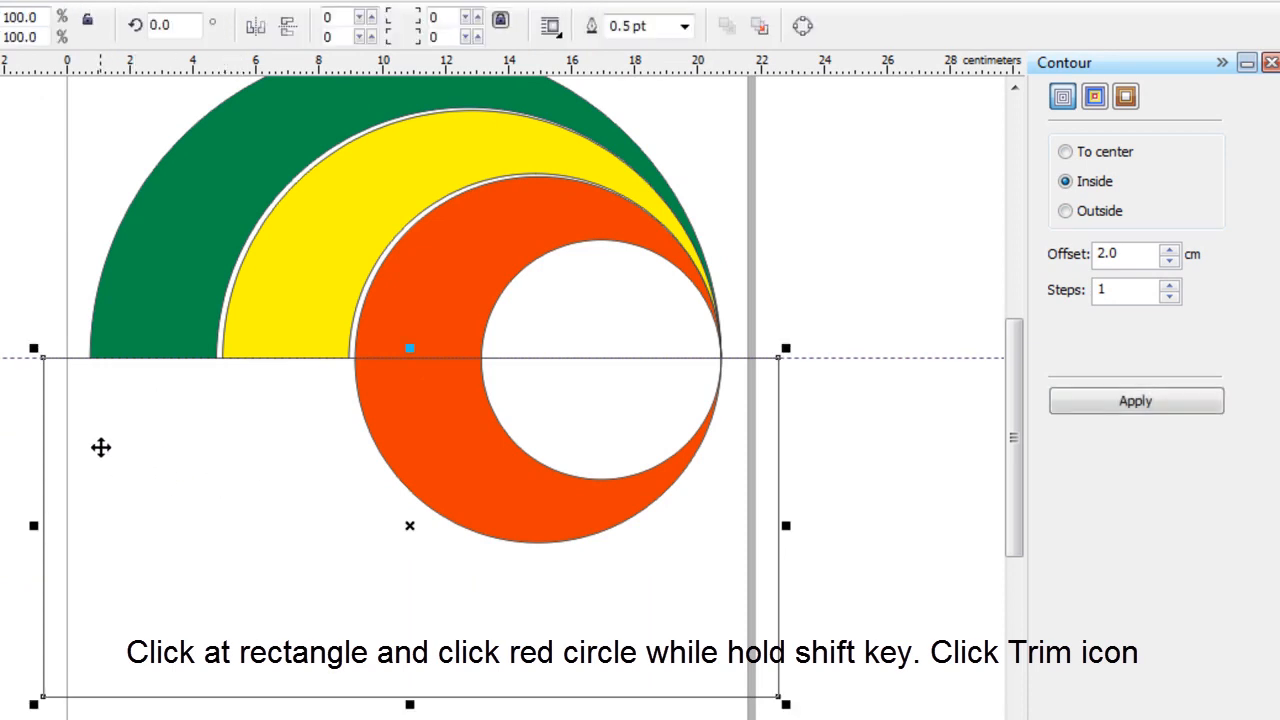
{"action": "left_click", "coordinate": [1, 268]}
{"action": "left_click", "coordinate": [172, 479]}
{"action": "left_click", "coordinate": [493, 262], "text": "shift"}
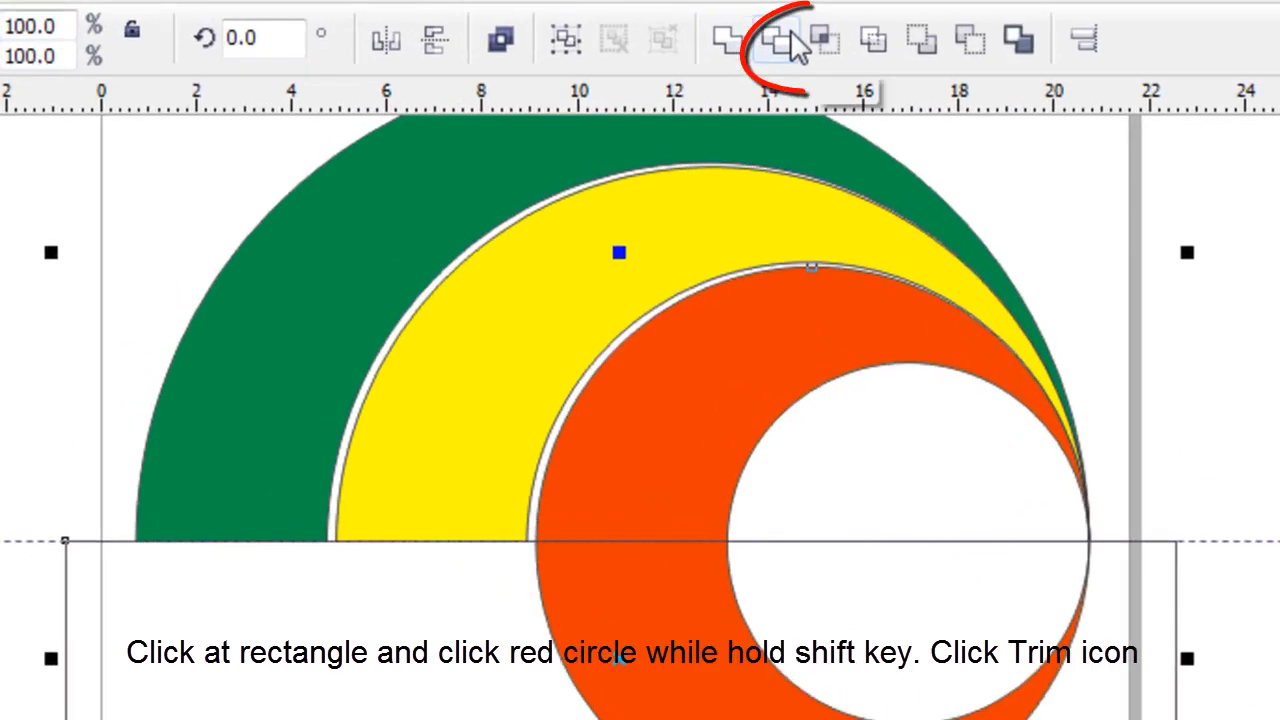
{"action": "left_click", "coordinate": [826, 45]}
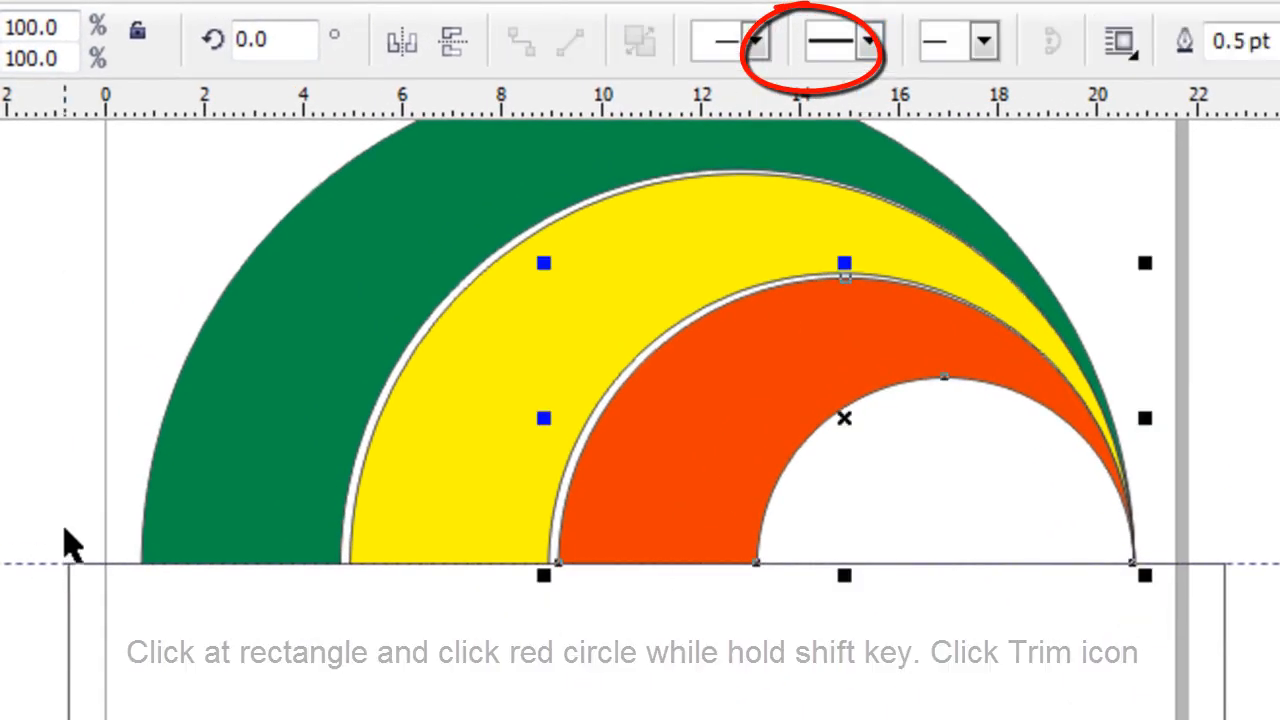
{"action": "left_click", "coordinate": [38, 606]}
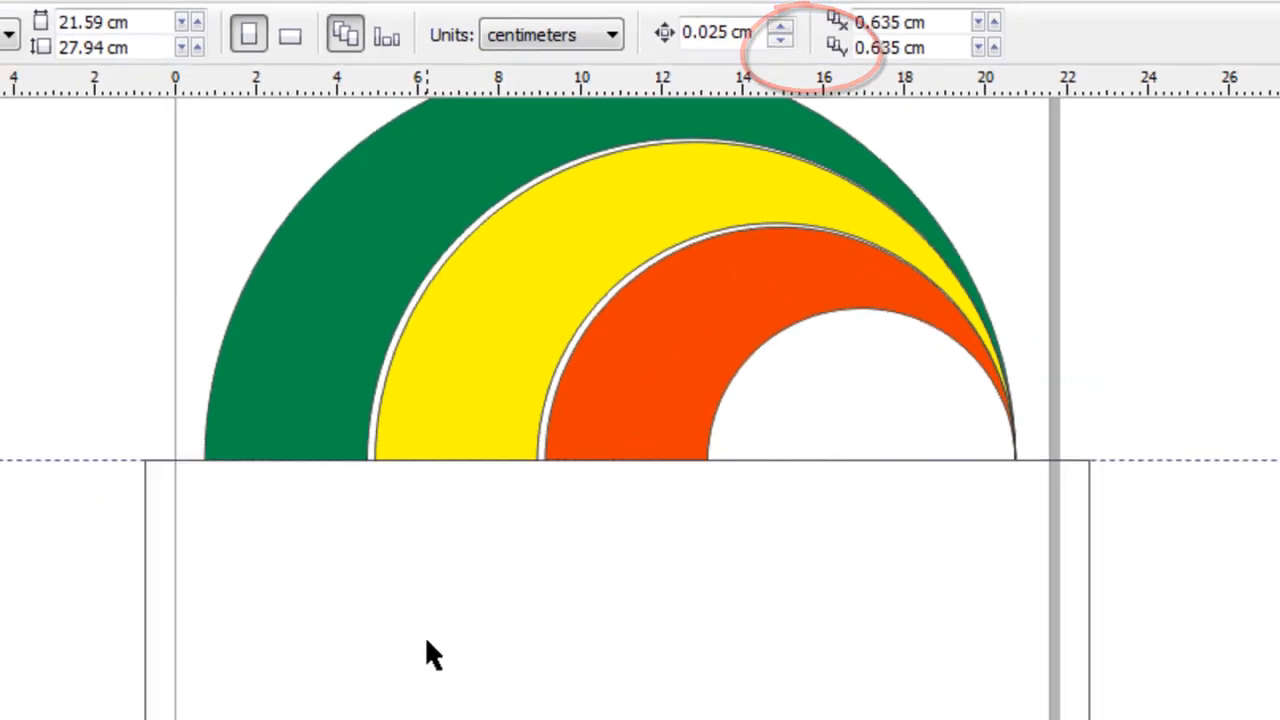
Delete the rectangle below the guideline.
{"action": "left_click", "coordinate": [446, 408]}
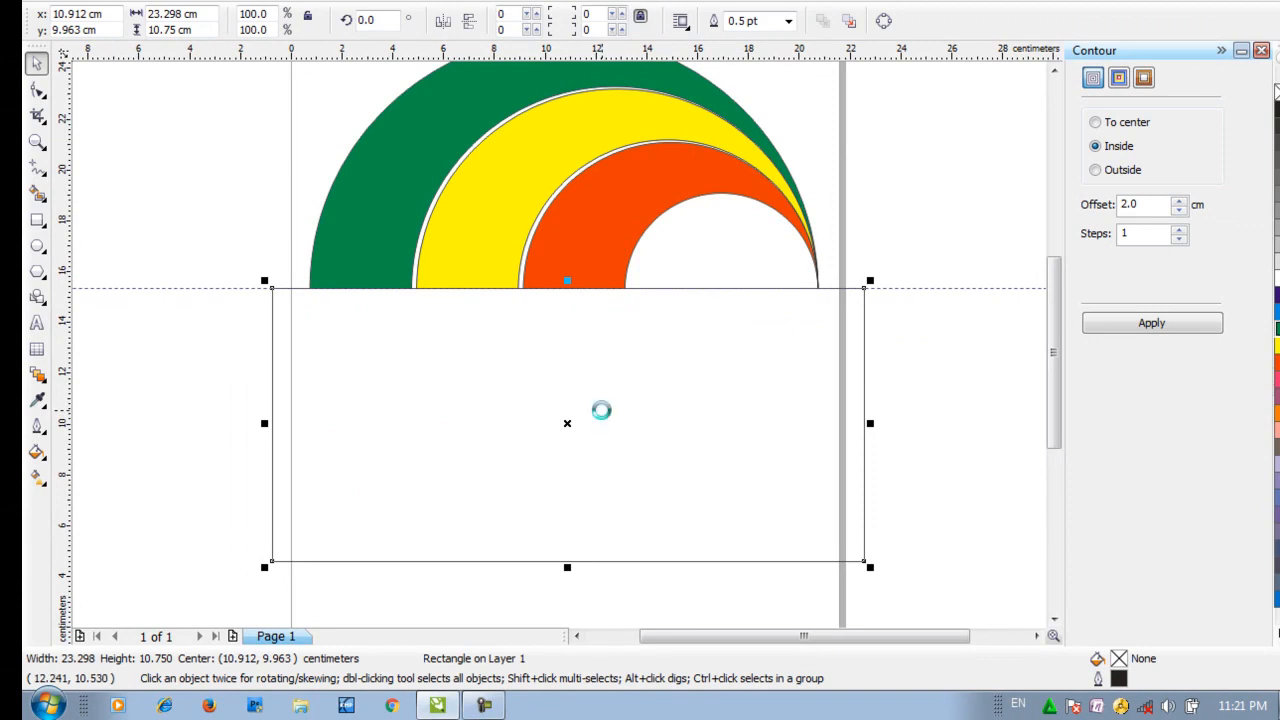
{"action": "key", "text": "Delete"}
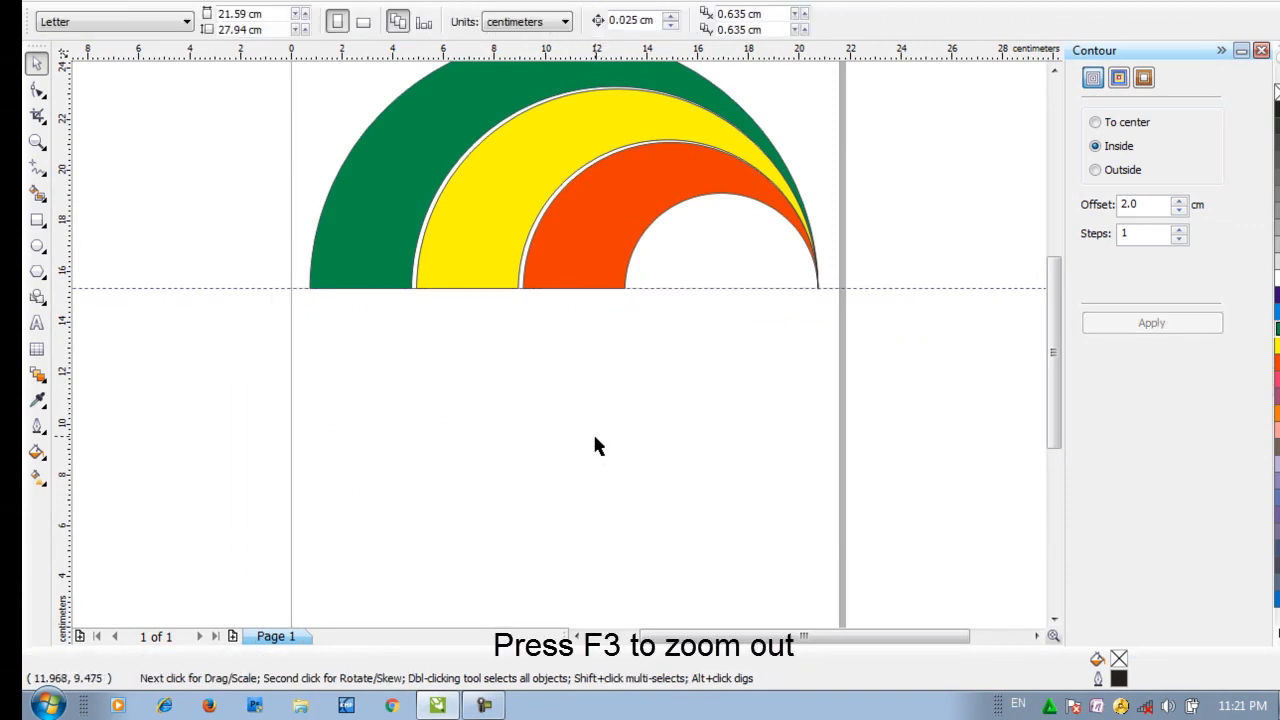
{"action": "key", "text": "F3"}
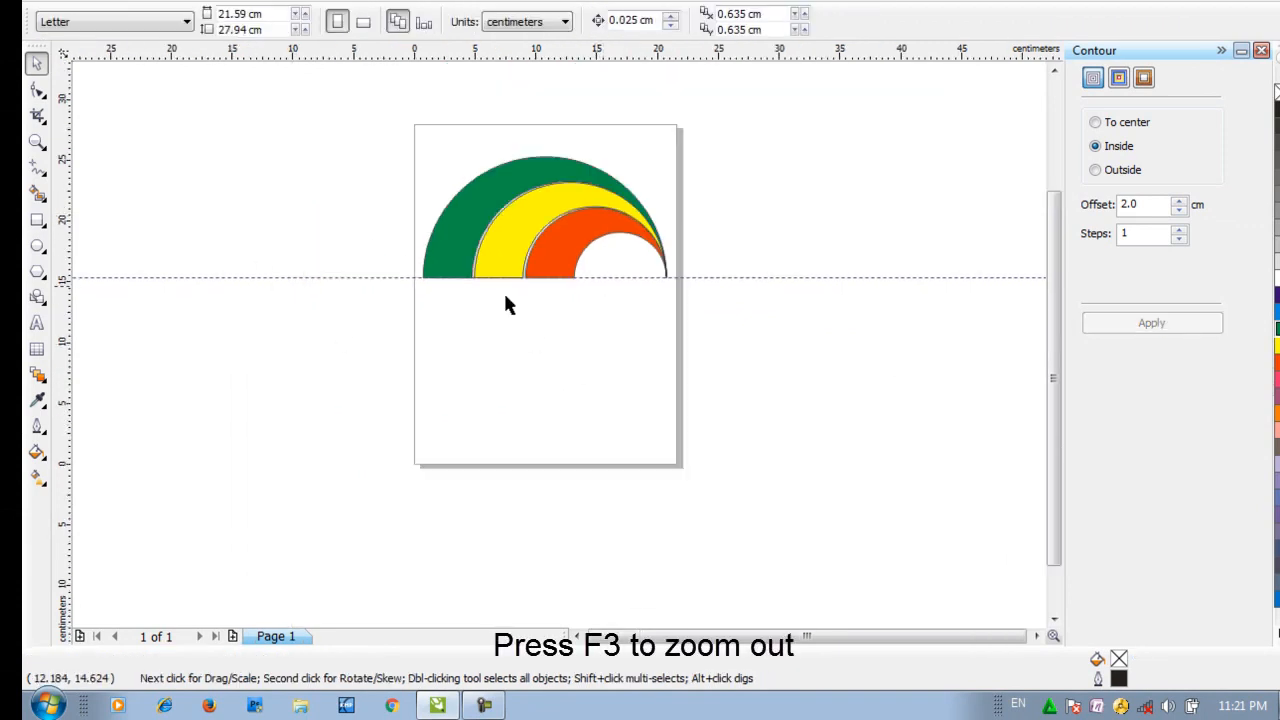
Select all three half crescents together and open the Rotate transformation settings.
{"action": "left_click", "coordinate": [37, 141]}
{"action": "mouse_move", "coordinate": [389, 106]}
{"action": "left_mouse_down"}
{"action": "mouse_move", "coordinate": [651, 309]}
{"action": "mouse_move", "coordinate": [811, 491]}
{"action": "mouse_move", "coordinate": [806, 503]}
{"action": "left_mouse_up"}
{"action": "left_click", "coordinate": [37, 63]}
{"action": "left_click_drag", "start_coordinate": [268, 87], "coordinate": [769, 375]}
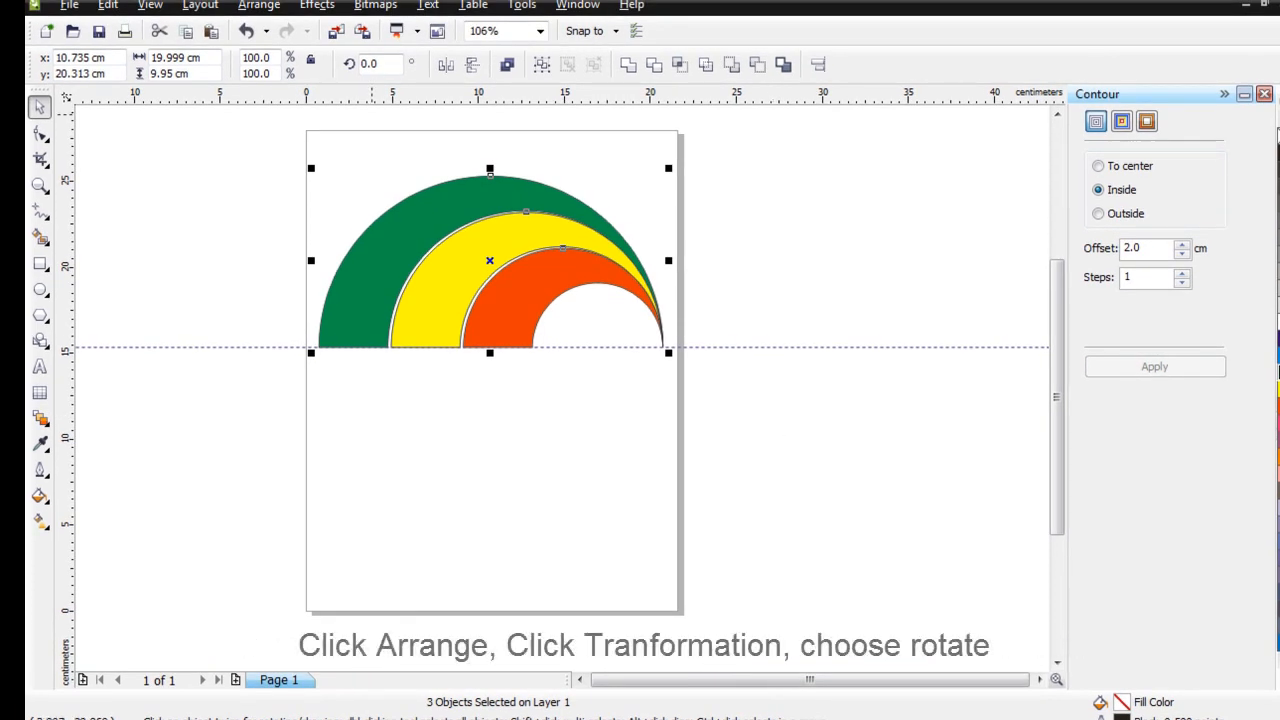
{"action": "left_click", "coordinate": [266, 6]}
{"action": "mouse_move", "coordinate": [285, 33]}
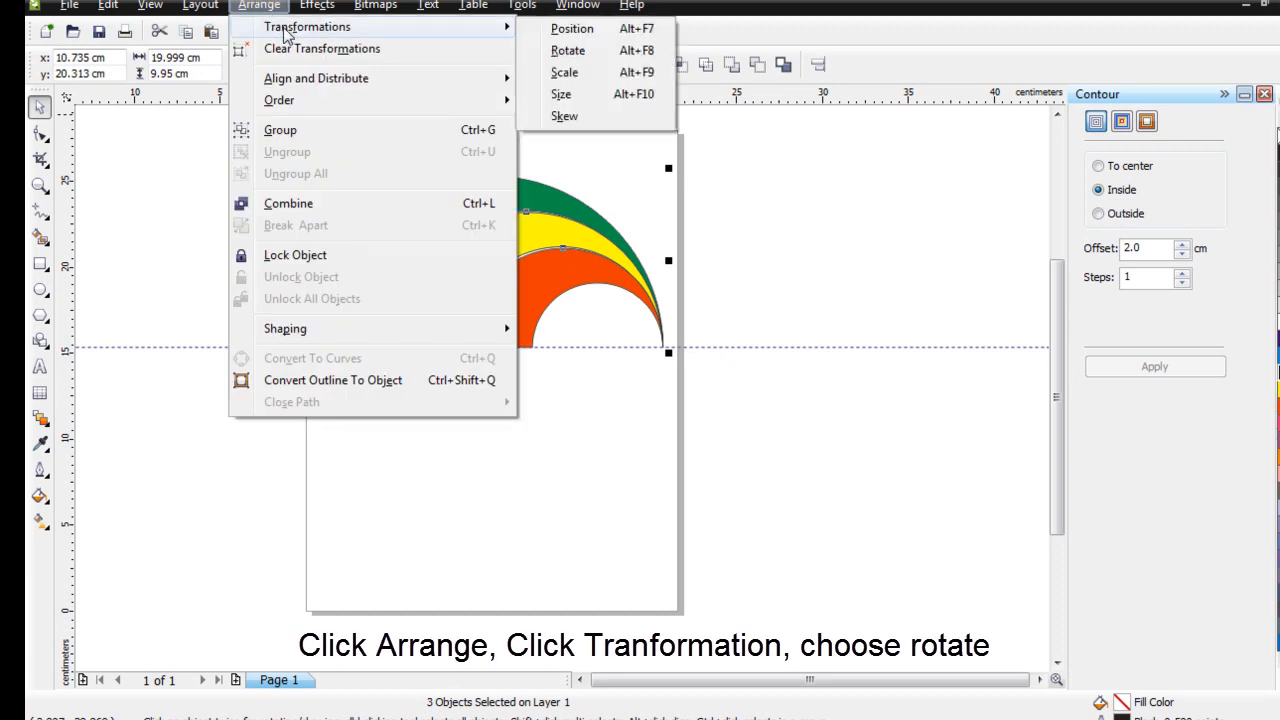
{"action": "left_click", "coordinate": [584, 55]}
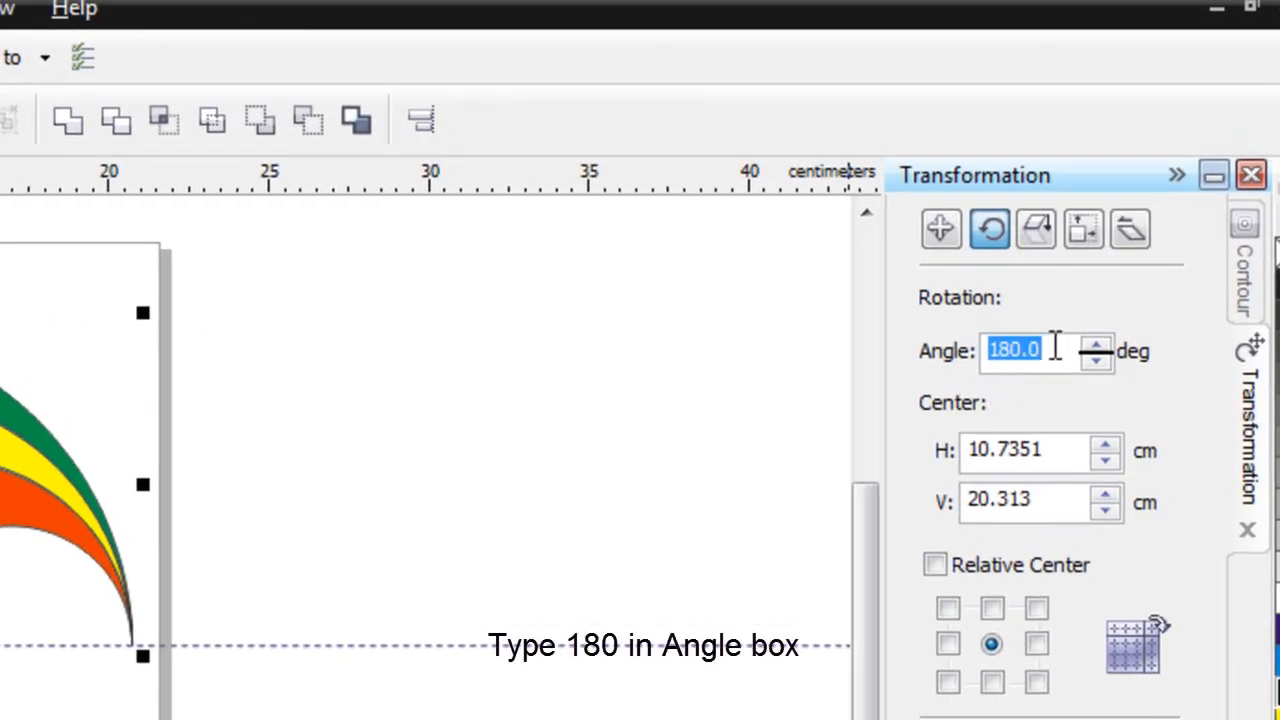
Create a duplicate of the three half crescents rotated 180 degrees about their bottom centre point.
{"action": "left_click", "coordinate": [1050, 346]}
{"action": "type", "text": "1"}
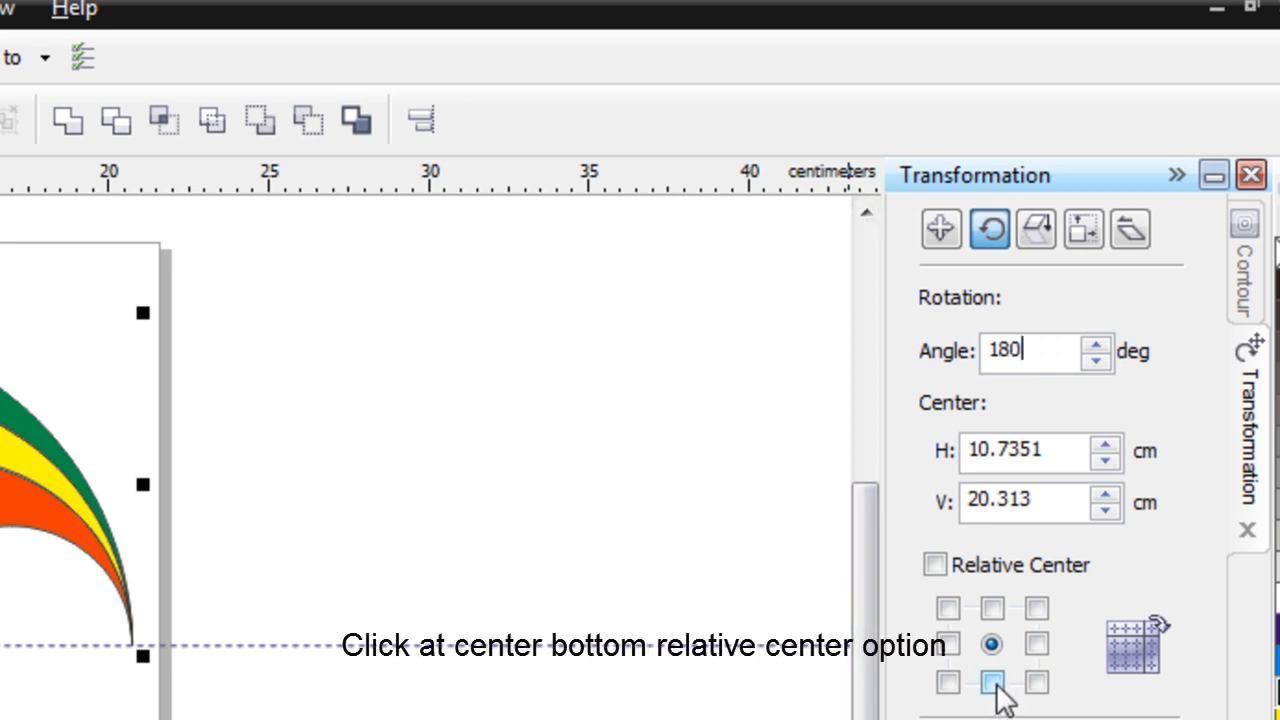
{"action": "left_click", "coordinate": [993, 683]}
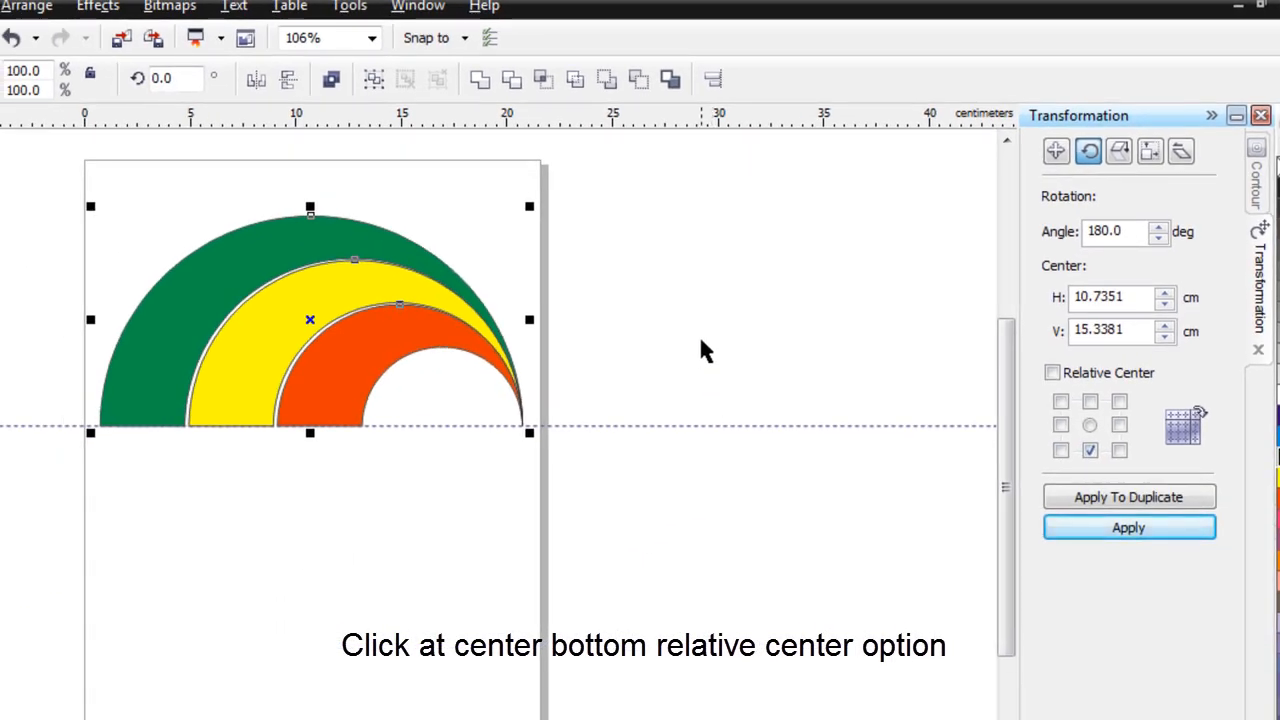
{"action": "left_click_drag", "start_coordinate": [22, 176], "coordinate": [650, 518]}
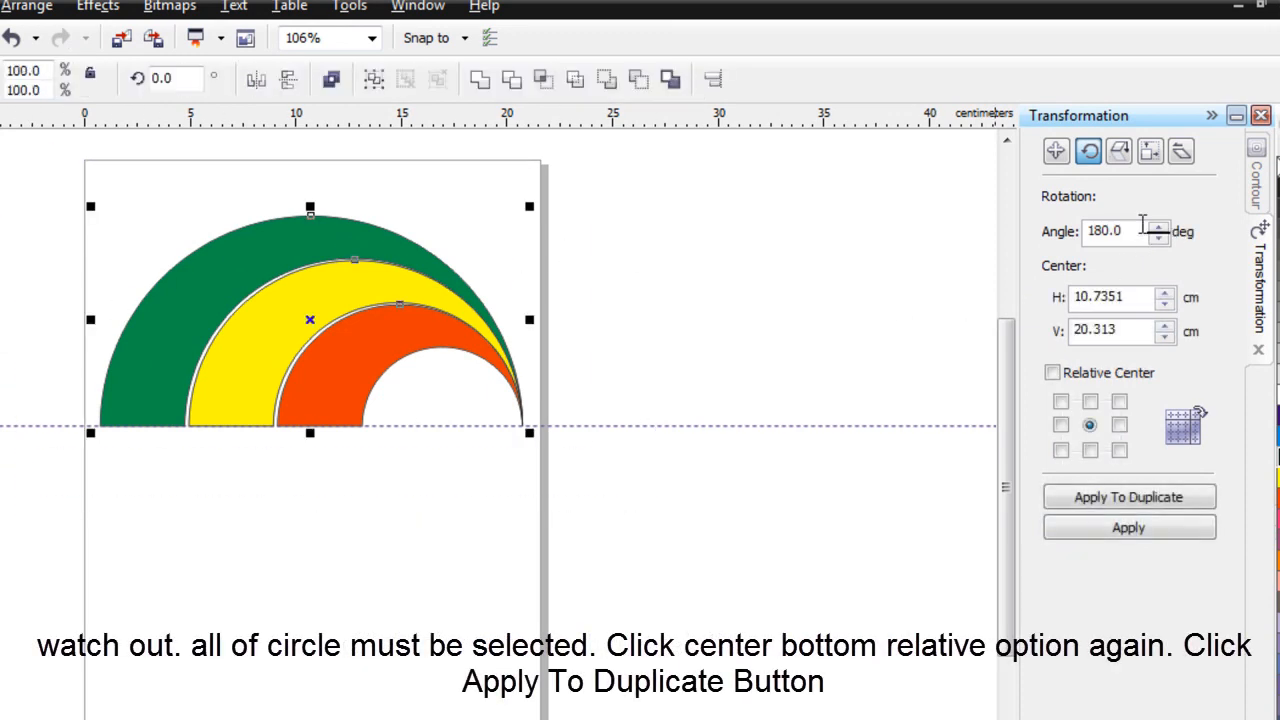
{"action": "left_click", "coordinate": [1090, 451]}
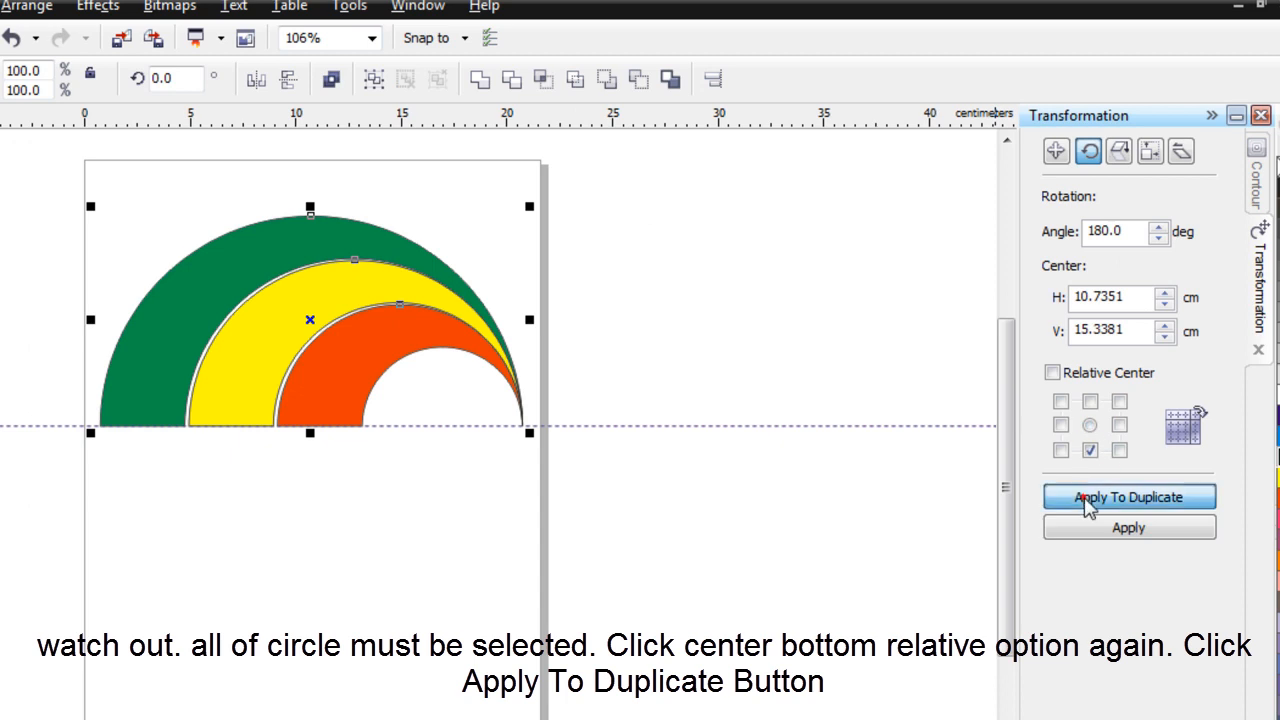
{"action": "left_click", "coordinate": [1082, 497]}
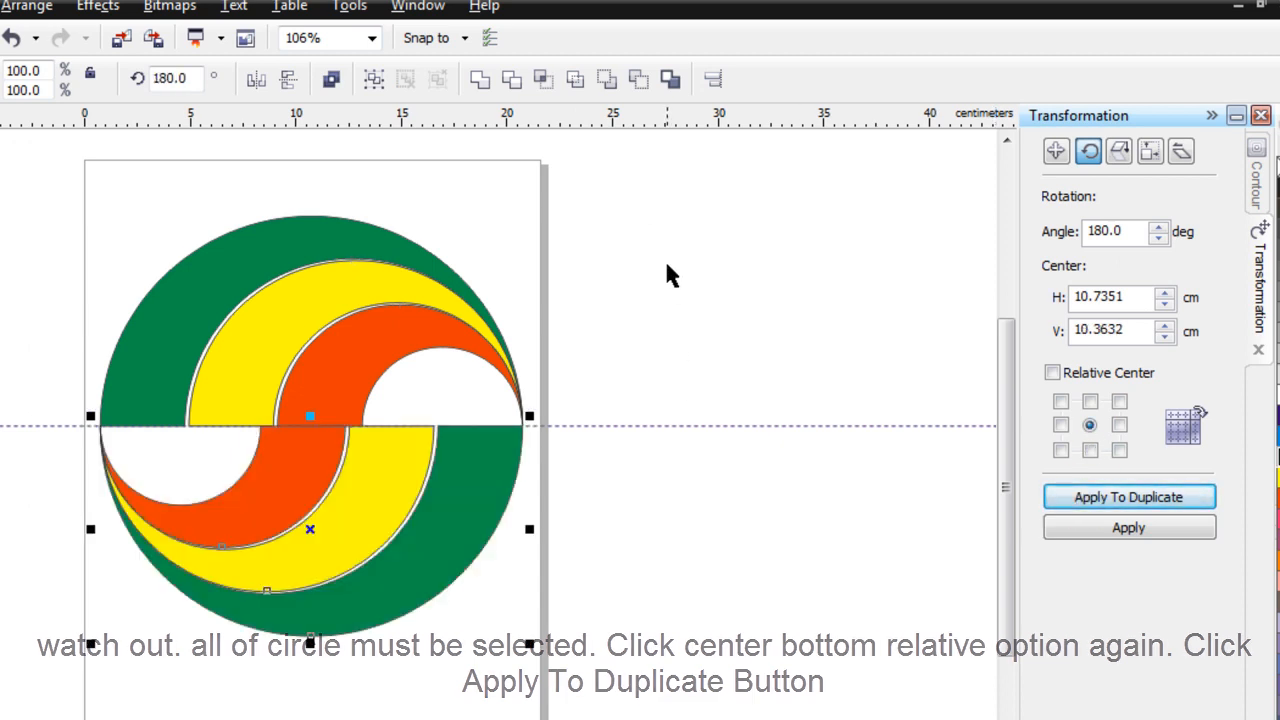